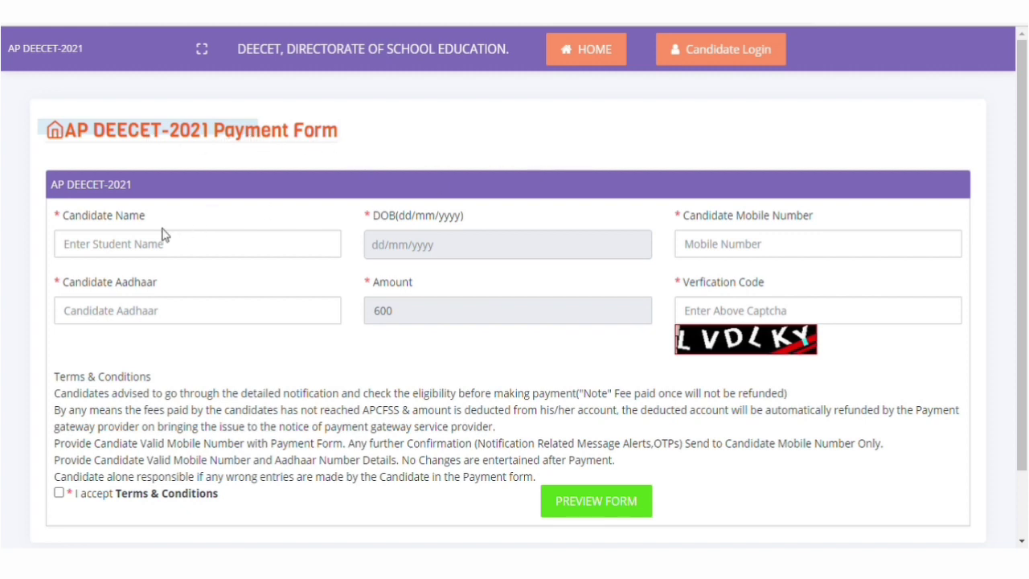
# - Enter a placeholder candidate name in the payment form and try a date of birth from the calendar
pyautogui.click(121, 253)
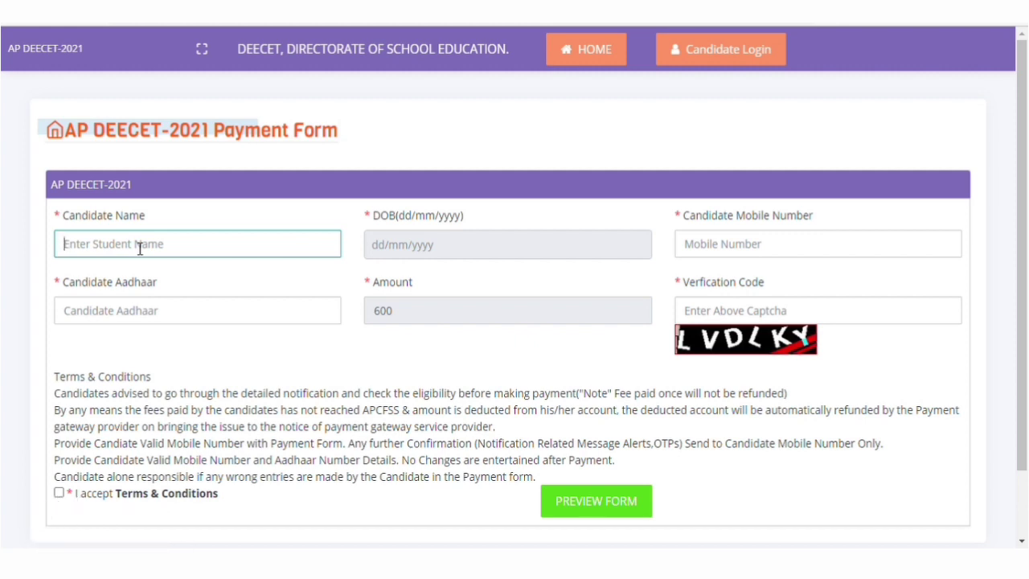
pyautogui.write('XXXXXXXXXXXXXX')
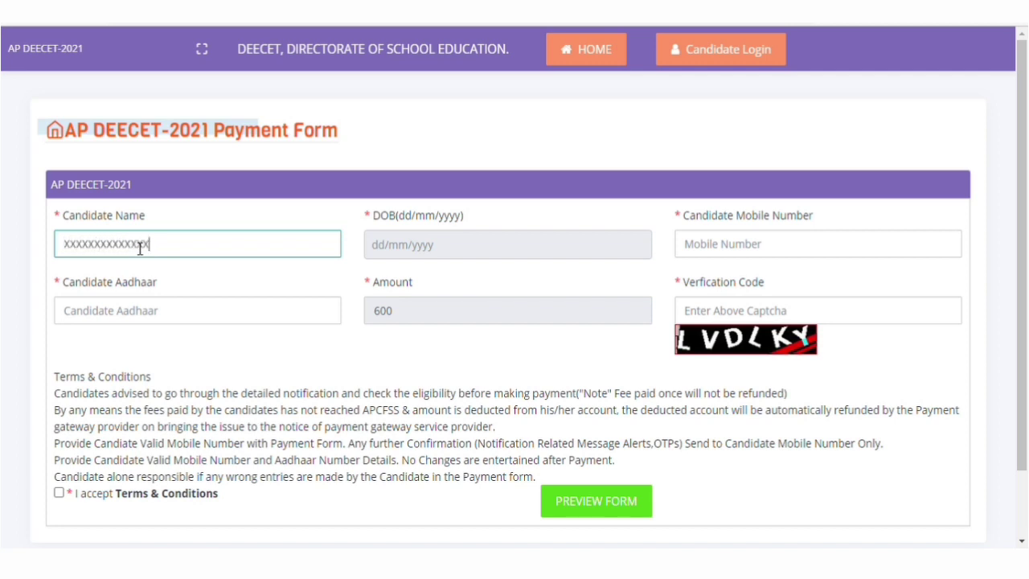
pyautogui.click(496, 249)
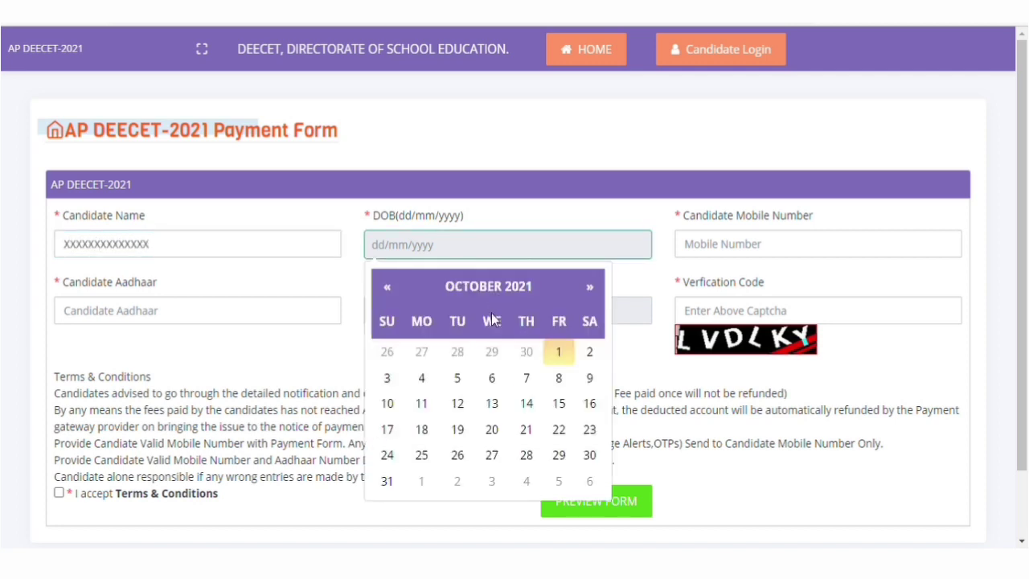
pyautogui.click(496, 379)
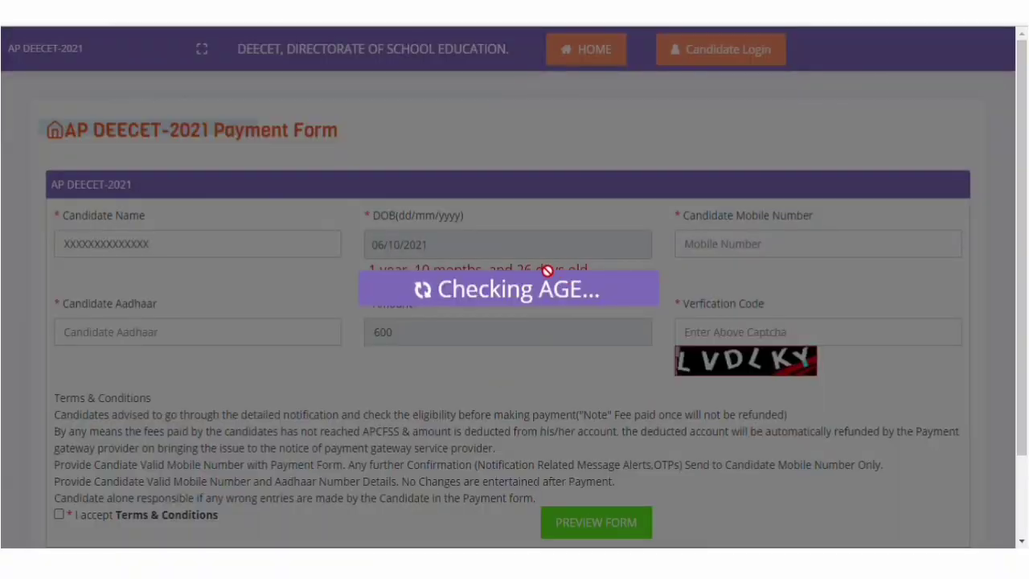
pyautogui.click(648, 125)
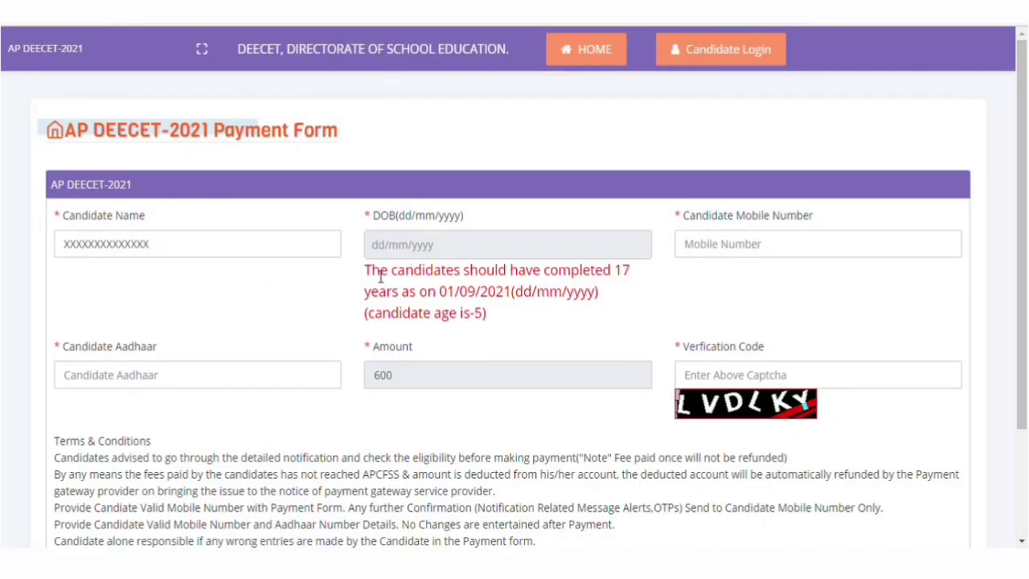
# - Highlight the age requirement message under the date of birth field to examine it
pyautogui.moveTo(364, 271); pyautogui.dragTo(493, 292)
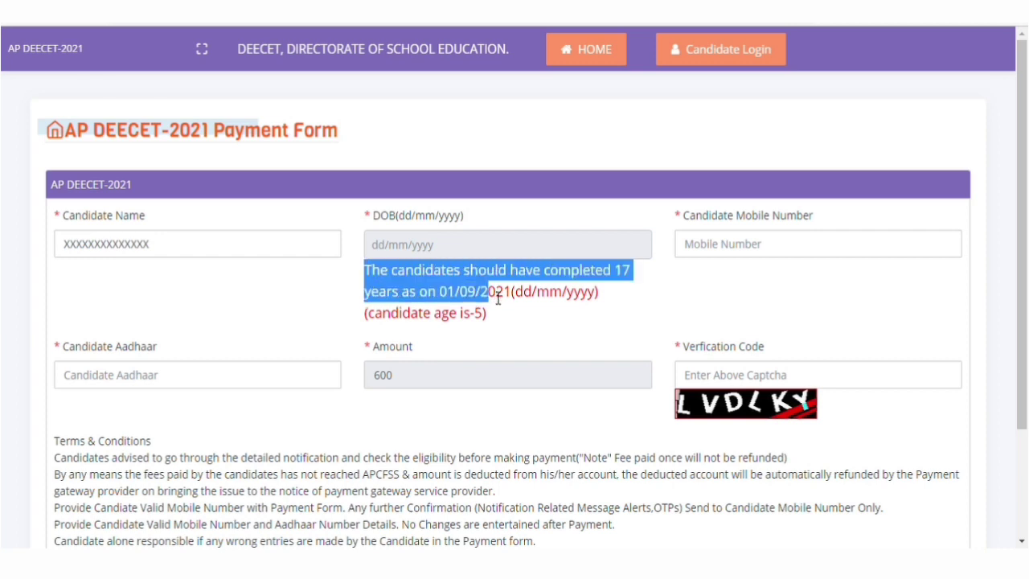
pyautogui.click(517, 287)
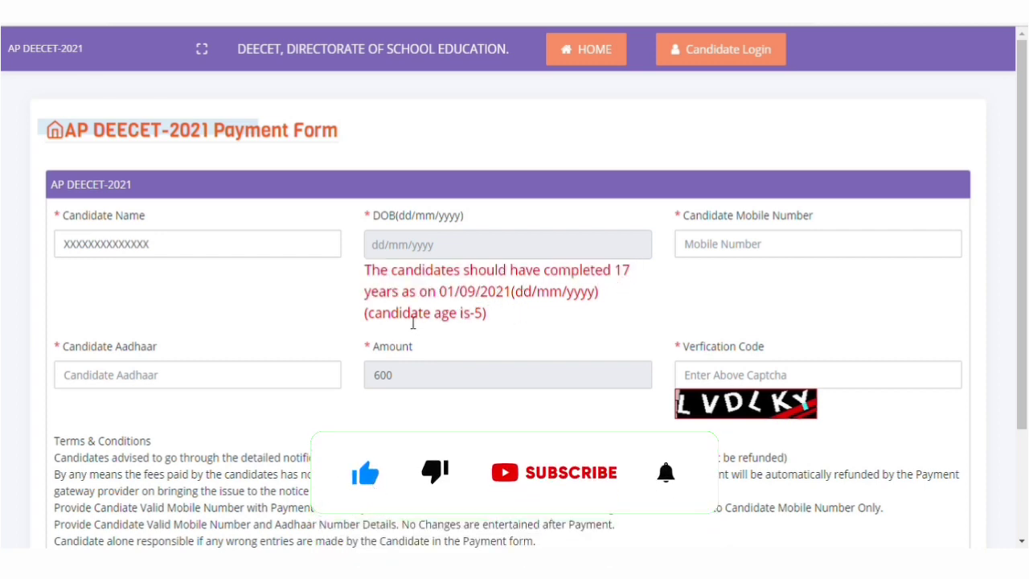
pyautogui.moveTo(493, 319); pyautogui.dragTo(383, 282)
# - Examine the mobile number, Aadhaar, amount and verification code fields of the payment form
pyautogui.click(705, 250)
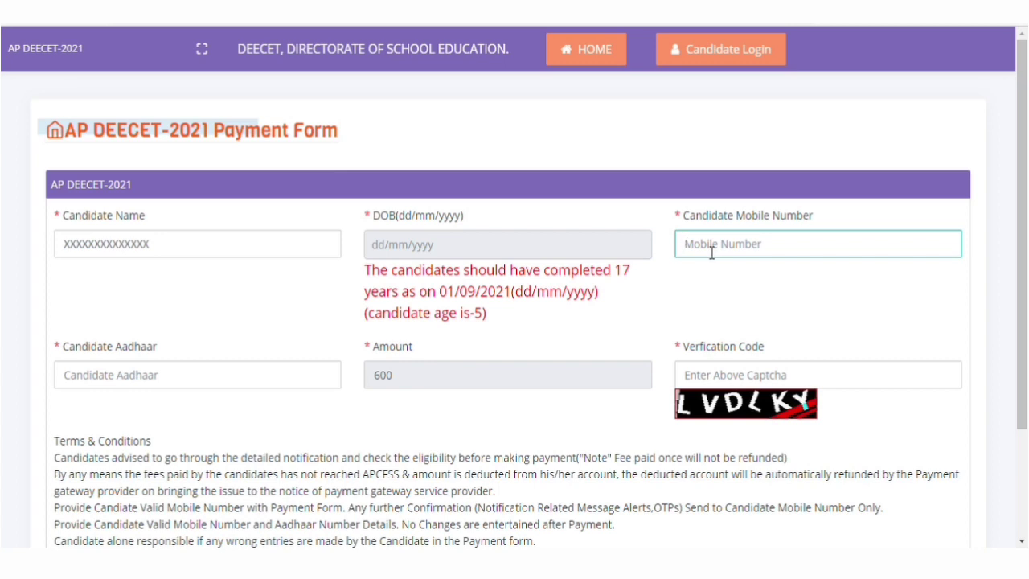
pyautogui.click(181, 377)
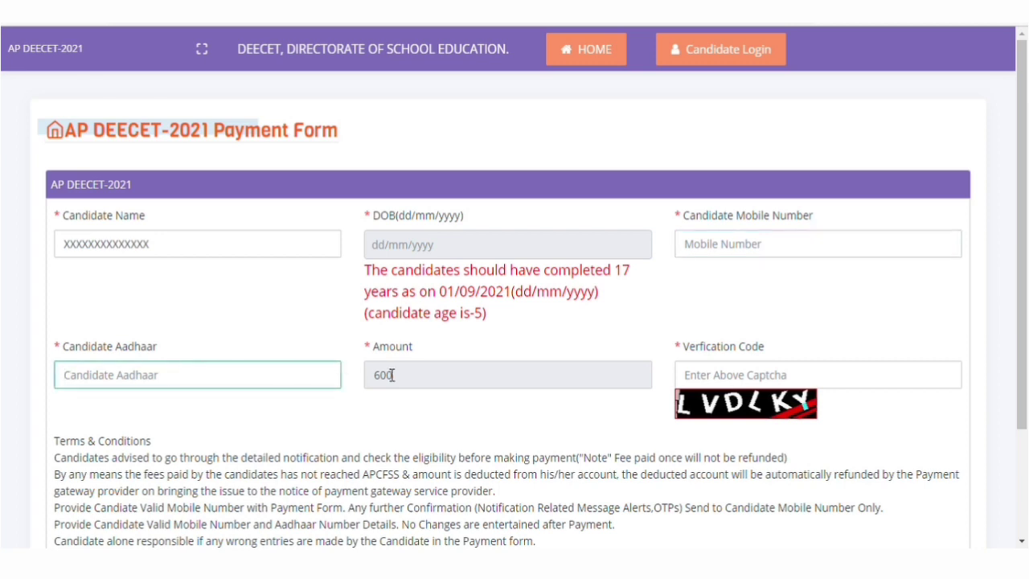
pyautogui.moveTo(405, 376); pyautogui.dragTo(389, 377)
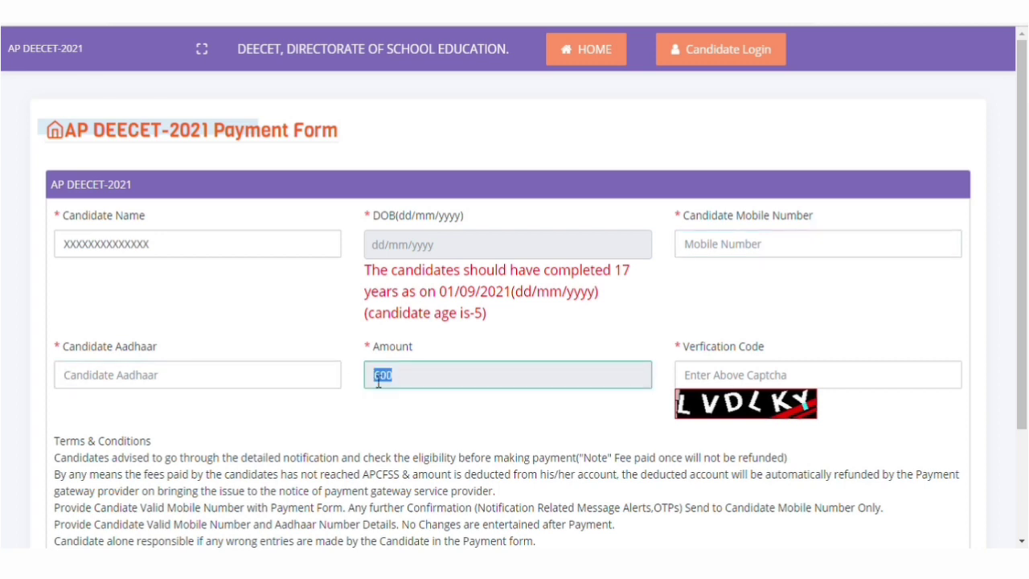
pyautogui.click(379, 382)
pyautogui.scroll(-2, 711, 238)
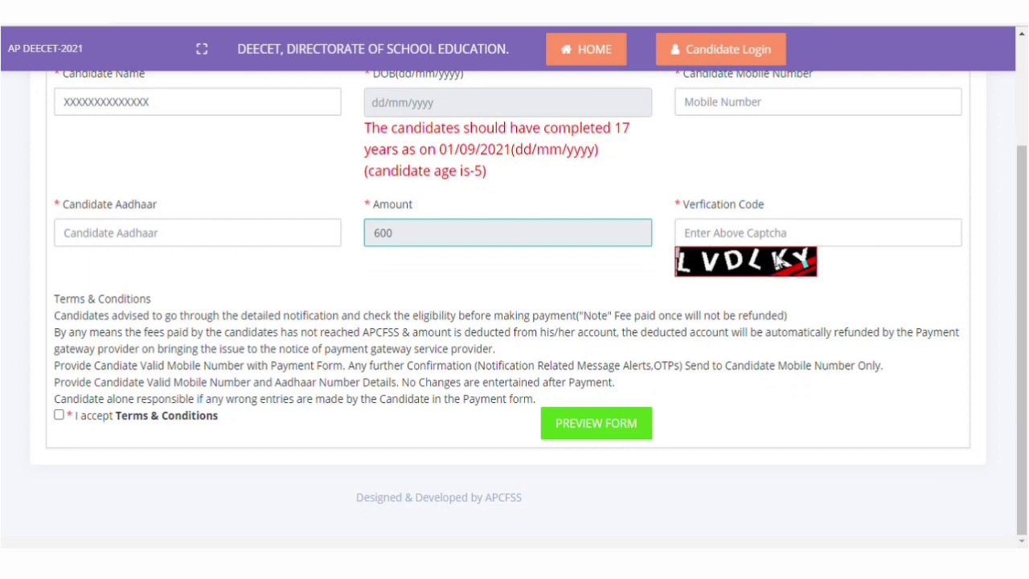
pyautogui.click(734, 233)
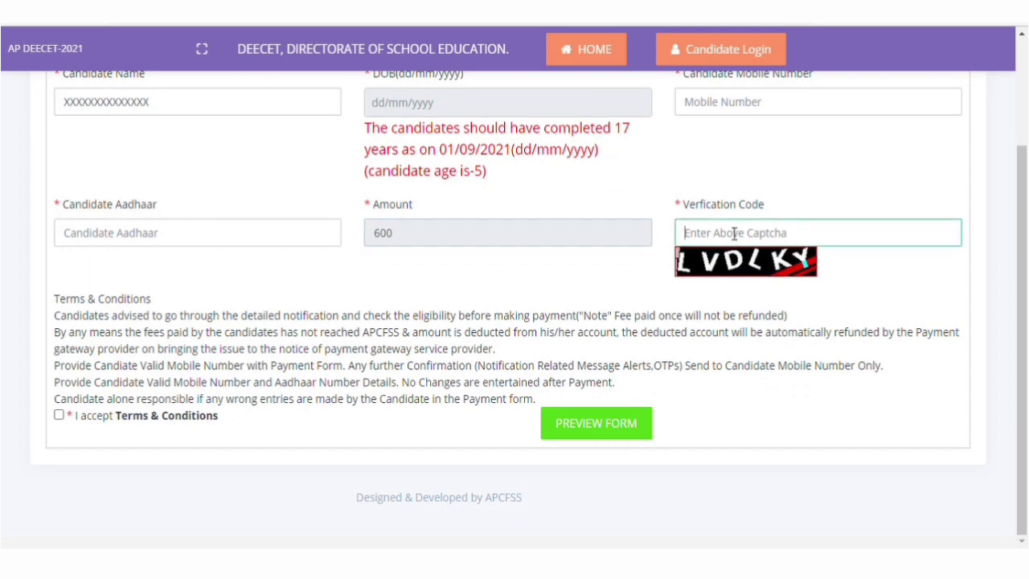
# - Accept the terms and conditions, try to preview the payment form, and dismiss the required-details notice
pyautogui.click(61, 416)
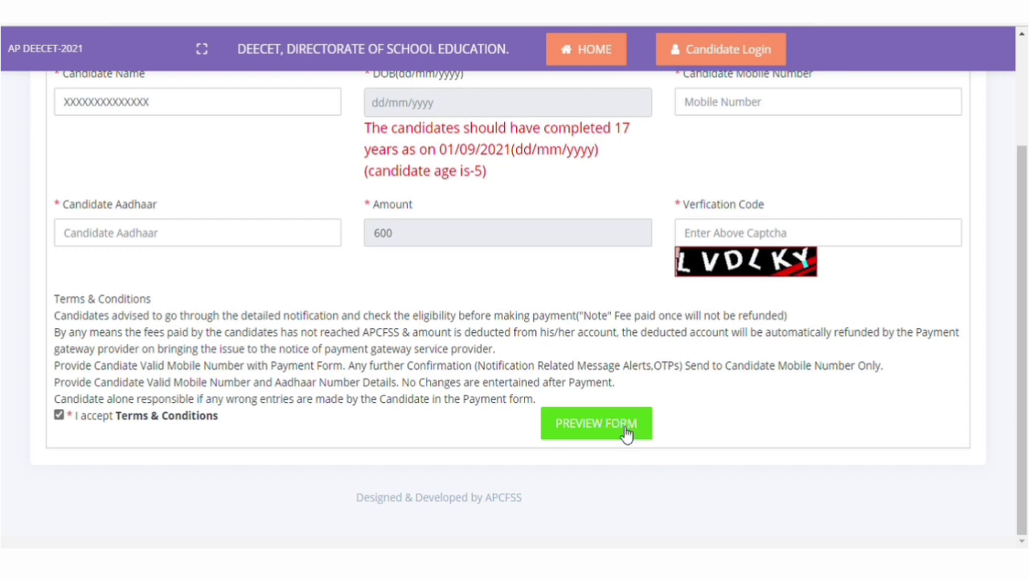
pyautogui.scroll(2, 623, 432)
pyautogui.scroll(-1, 620, 426)
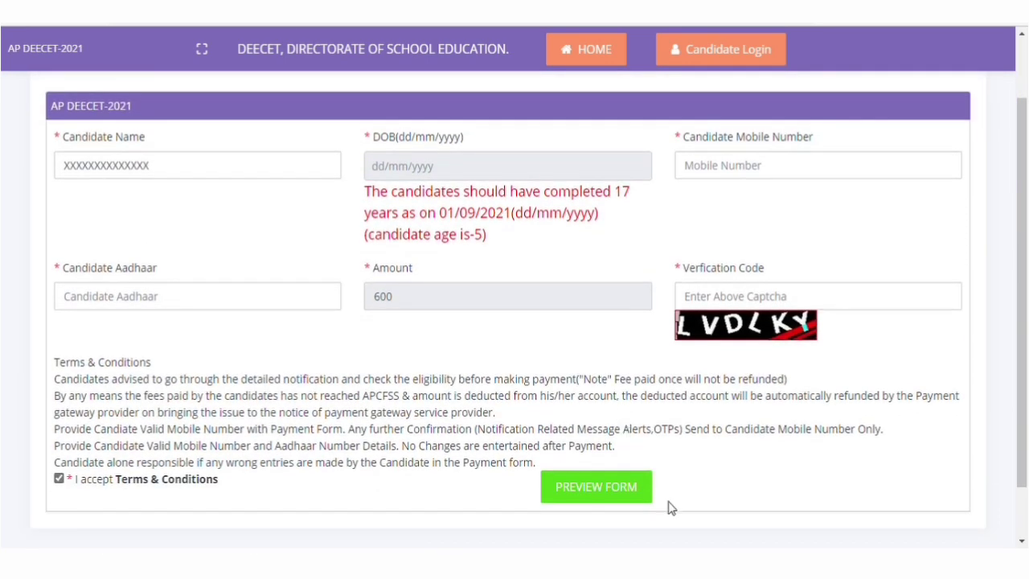
pyautogui.click(591, 488)
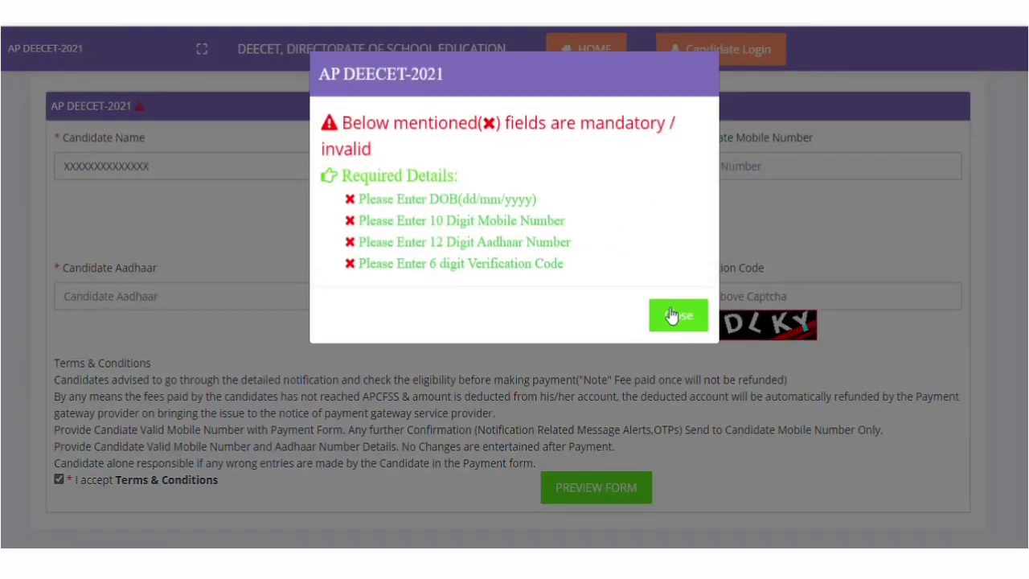
pyautogui.click(677, 314)
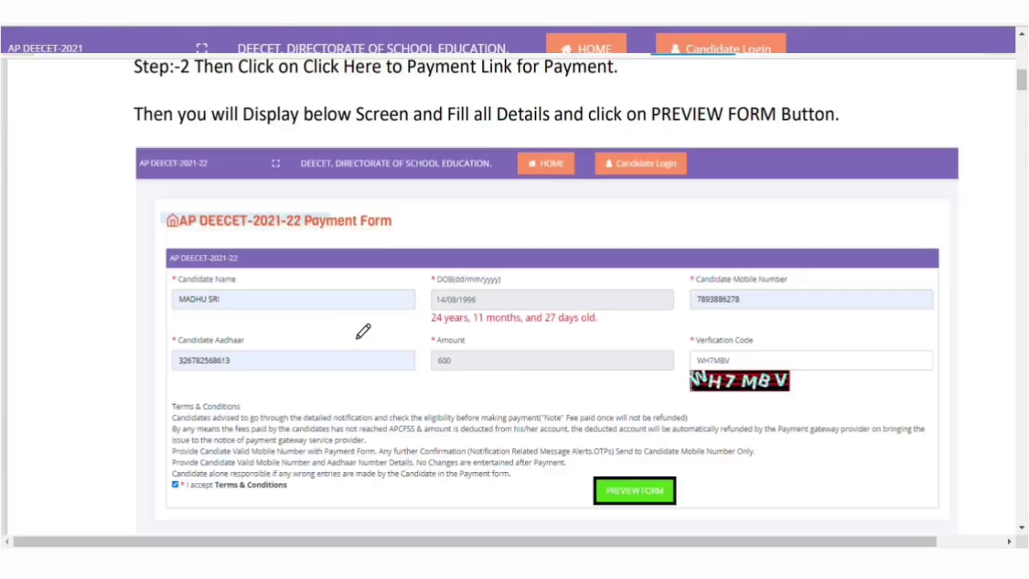
# - In the PDF user manual, circle the PREVIEW FORM button and underline the candidate details and amount in the AP DEECET-2021-22 preview
pyautogui.scroll(-2, 364, 332)
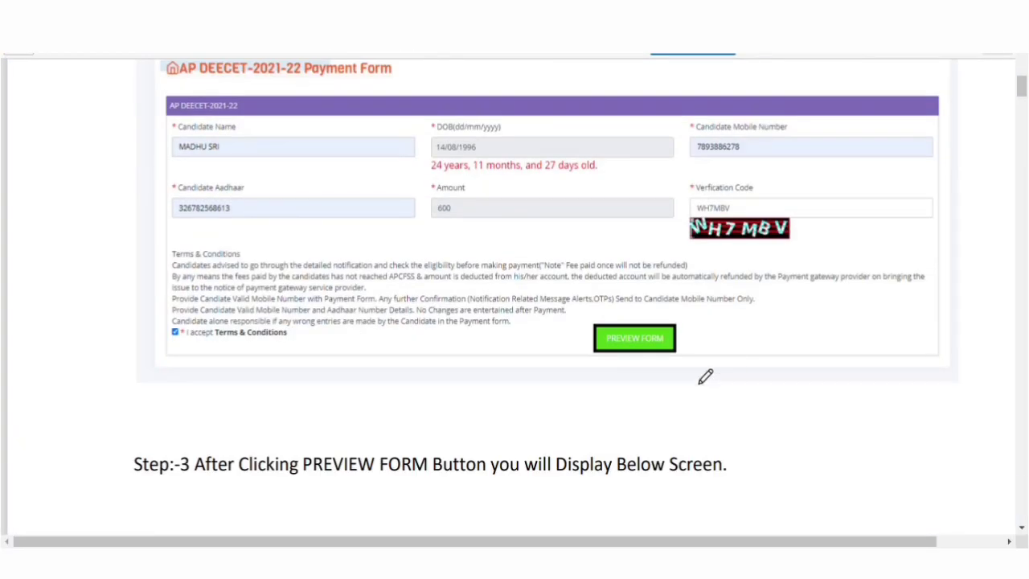
pyautogui.moveTo(679, 332)
pyautogui.mouseDown()
pyautogui.moveTo(604, 337)
pyautogui.moveTo(654, 333)
pyautogui.mouseUp()
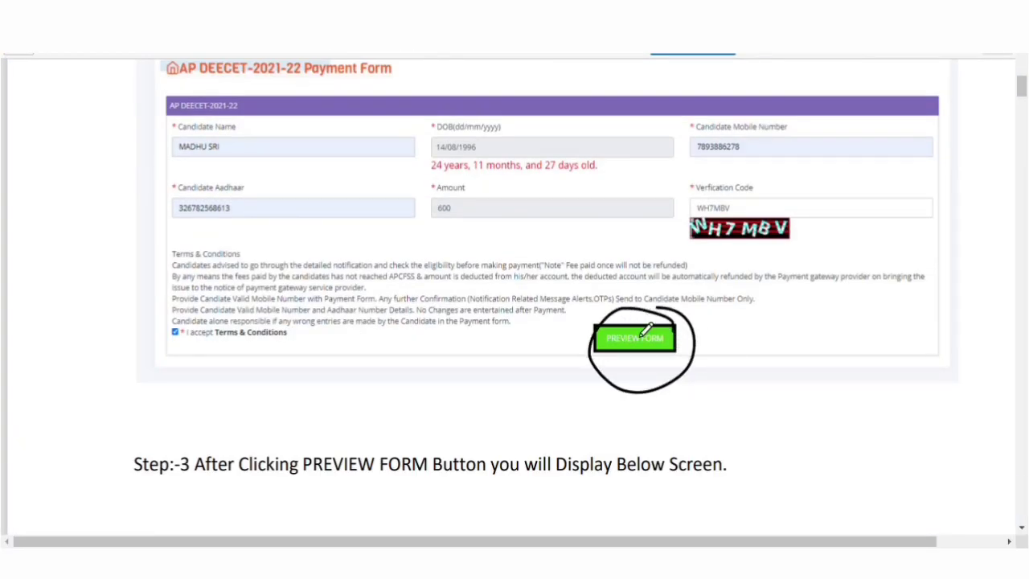
pyautogui.scroll(-6, 652, 335)
pyautogui.scroll(-2, 653, 336)
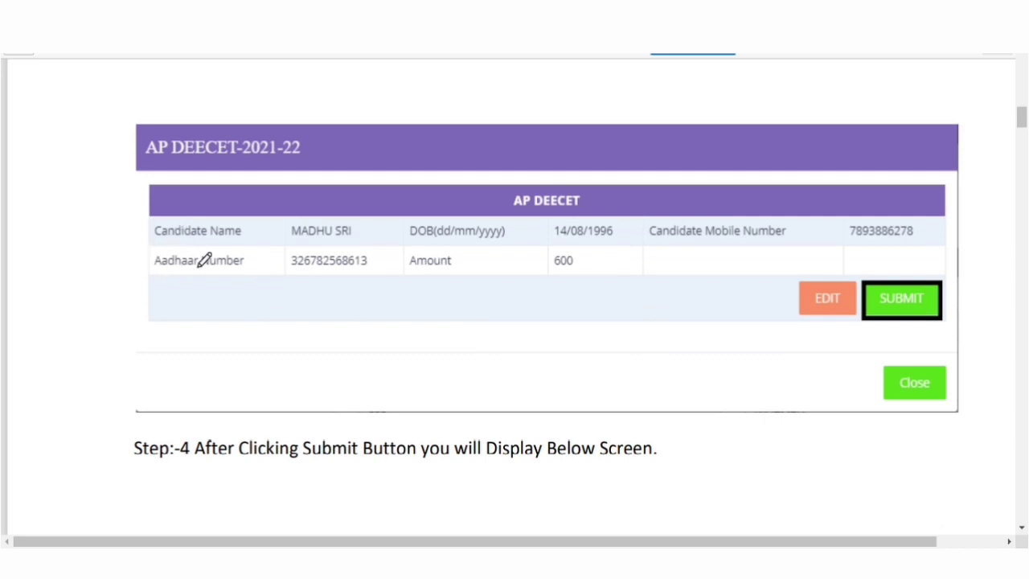
pyautogui.moveTo(293, 241); pyautogui.dragTo(350, 238)
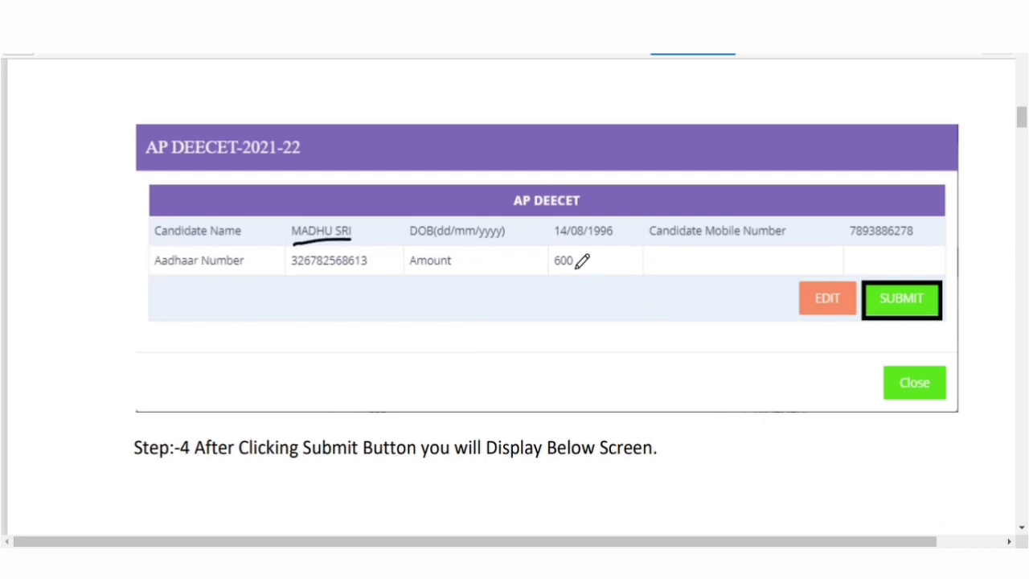
pyautogui.moveTo(547, 248); pyautogui.dragTo(634, 249)
pyautogui.moveTo(850, 242); pyautogui.dragTo(923, 235)
pyautogui.moveTo(280, 278); pyautogui.dragTo(404, 278)
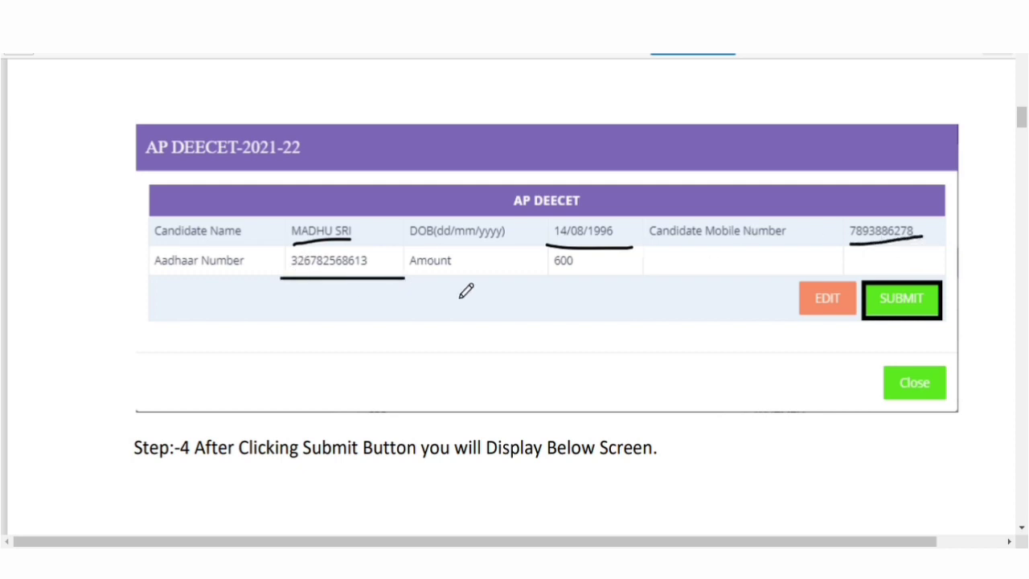
pyautogui.moveTo(553, 278); pyautogui.dragTo(602, 270)
# - Underline the Credit Card, Debit Card, Debit Card + ATM PIN and Internet Banking options in the manual's payment screenshot
pyautogui.scroll(-10, 932, 292)
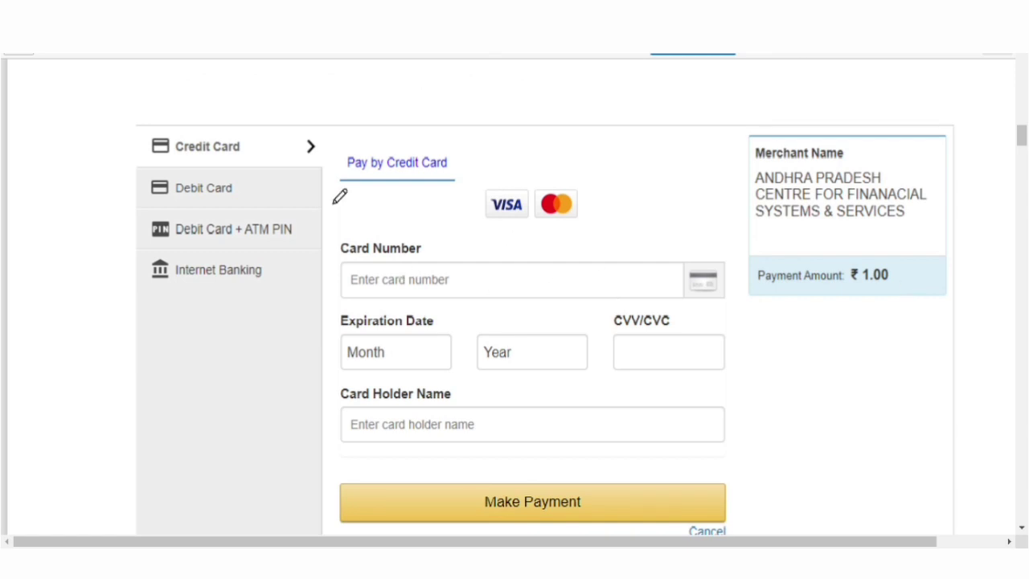
pyautogui.moveTo(165, 169); pyautogui.dragTo(258, 170)
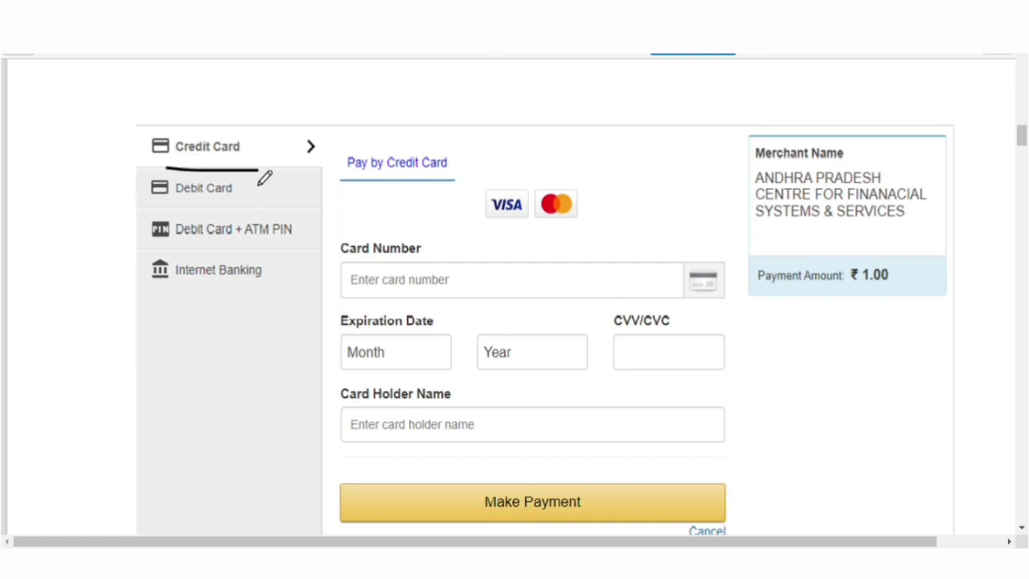
pyautogui.moveTo(153, 206); pyautogui.dragTo(230, 206)
pyautogui.moveTo(161, 246); pyautogui.dragTo(294, 246)
pyautogui.moveTo(178, 285); pyautogui.dragTo(292, 278)
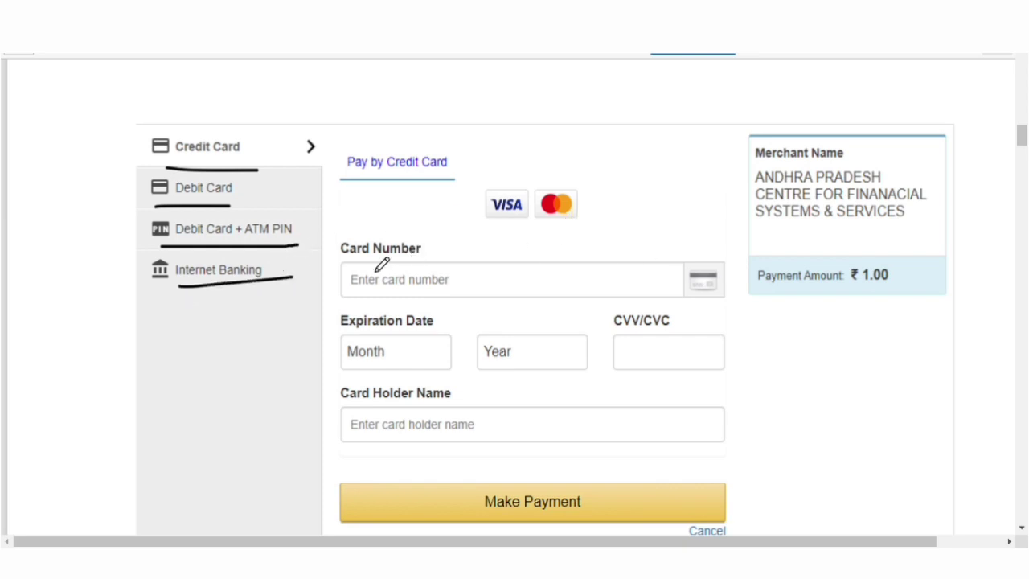
# - Mark the card number, expiration month and year, CVV/CVC and card holder name fields in the manual's payment screenshot
pyautogui.moveTo(364, 283); pyautogui.dragTo(602, 278)
pyautogui.scroll(-2, 562, 293)
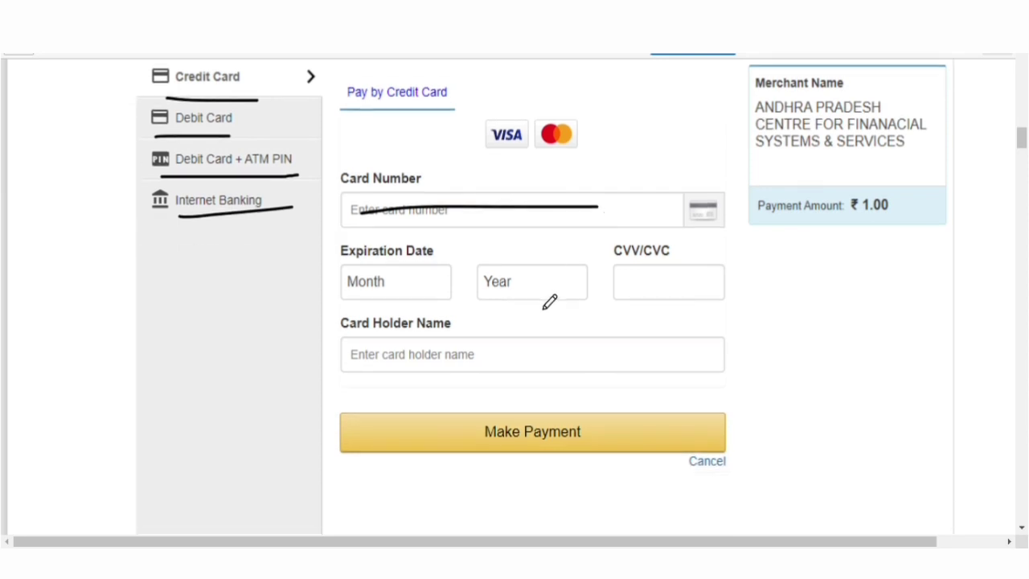
pyautogui.moveTo(380, 272); pyautogui.dragTo(552, 270)
pyautogui.moveTo(658, 276); pyautogui.dragTo(681, 276)
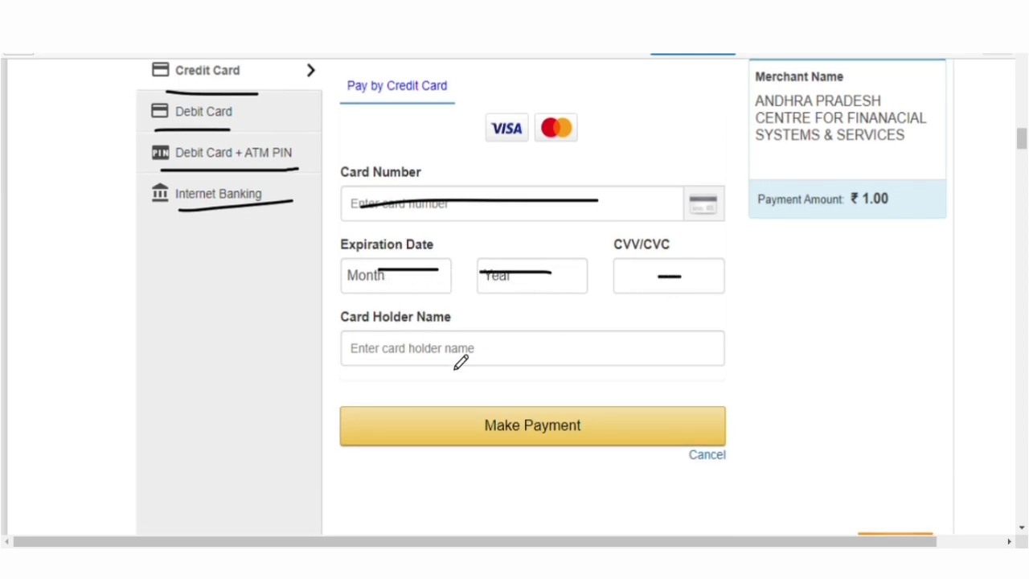
pyautogui.moveTo(450, 355); pyautogui.dragTo(574, 339)
# - Switch to the APDEECET 2021 portal homepage and choose Candidate Login for the Application / Print Form entry
pyautogui.scroll(-2, 567, 369)
pyautogui.scroll(-7, 566, 369)
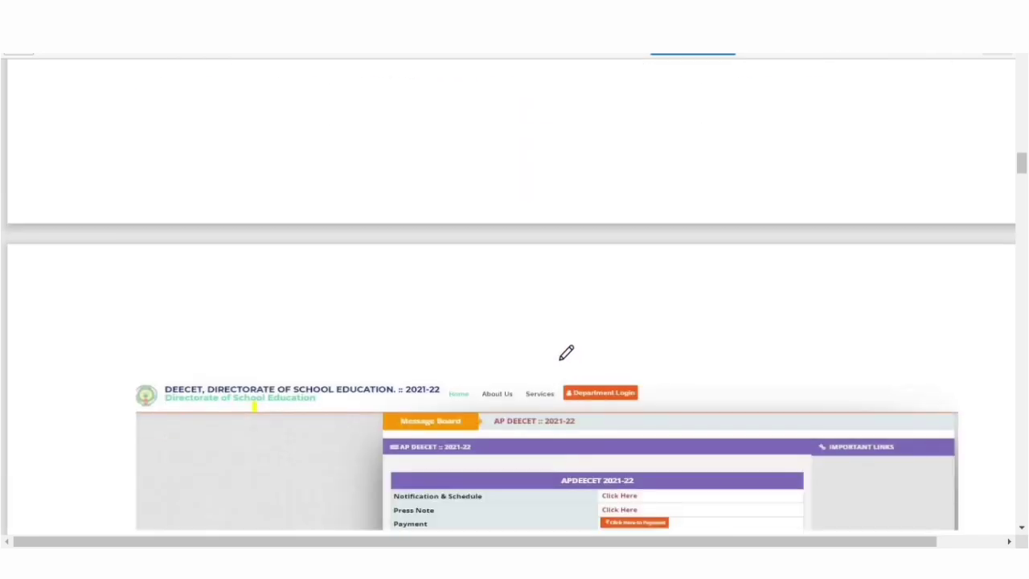
pyautogui.scroll(-2, 567, 345)
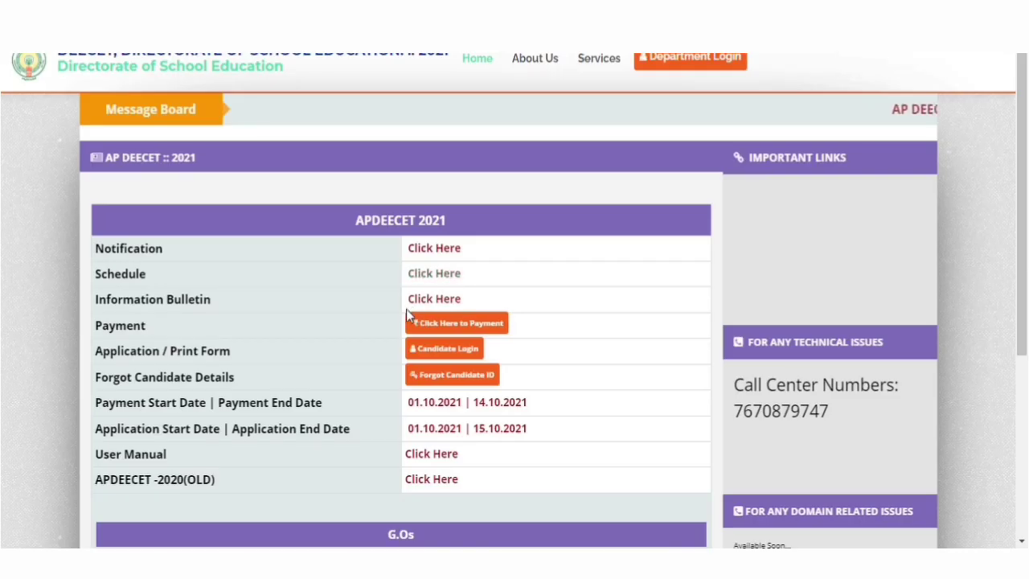
pyautogui.scroll(-1, 409, 314)
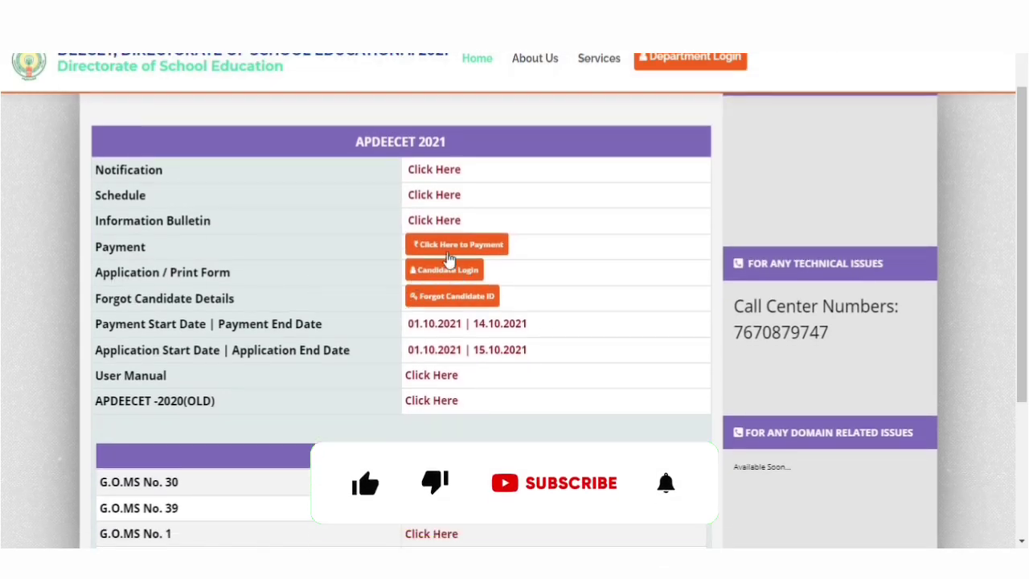
pyautogui.click(465, 274)
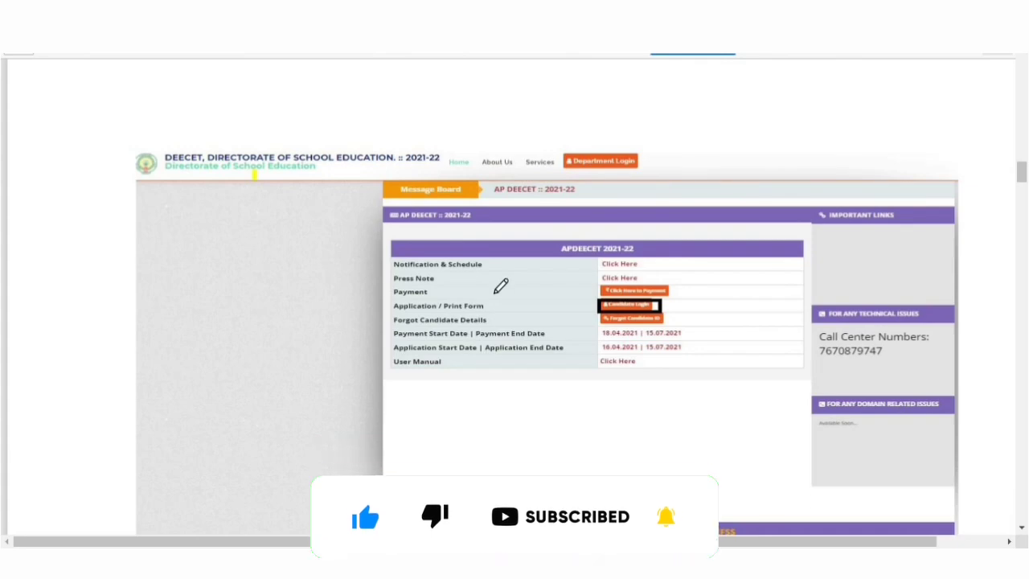
# - Review the user manual from the card payment screen to the payment details and the candidate login instructions
pyautogui.scroll(8, 499, 285)
pyautogui.scroll(10, 500, 286)
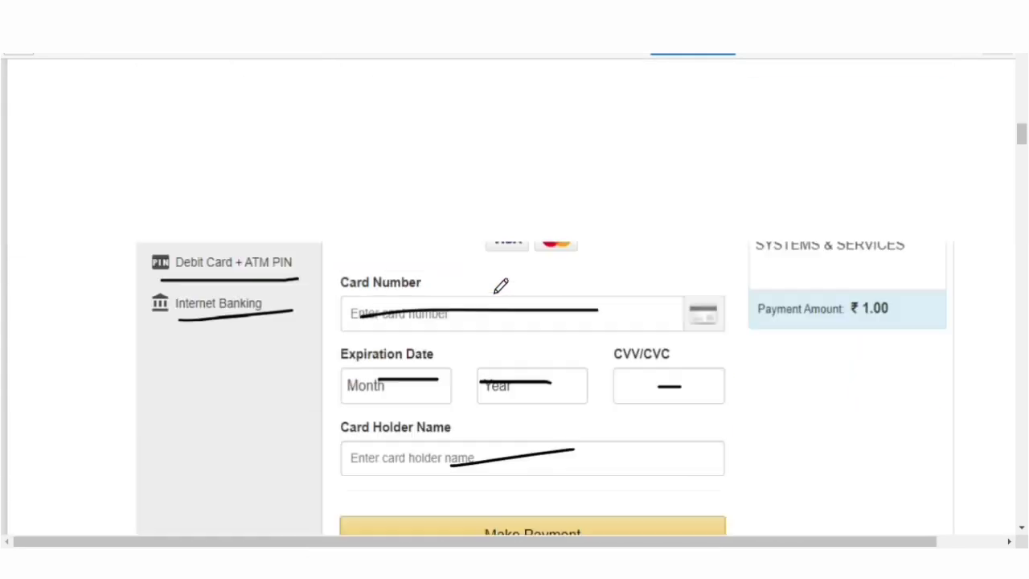
pyautogui.scroll(-8, 501, 286)
pyautogui.scroll(-6, 500, 287)
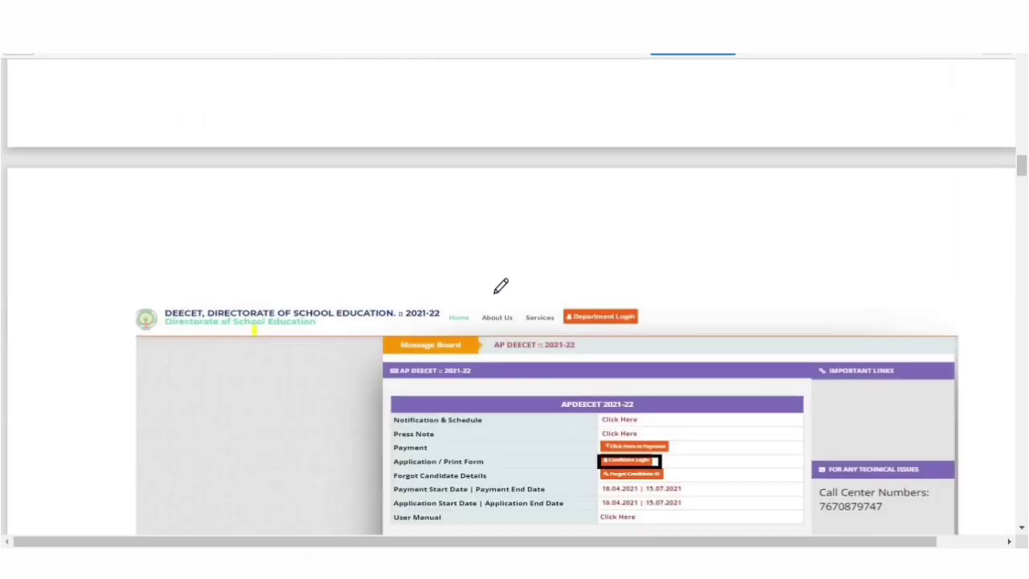
pyautogui.scroll(4, 501, 286)
pyautogui.scroll(10, 500, 286)
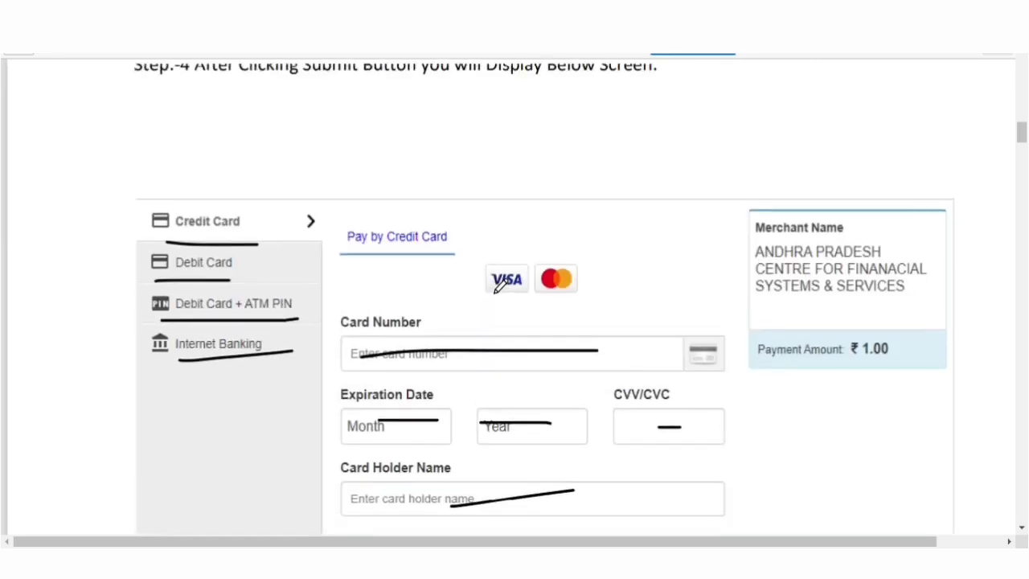
pyautogui.scroll(-4, 500, 286)
pyautogui.scroll(-8, 501, 286)
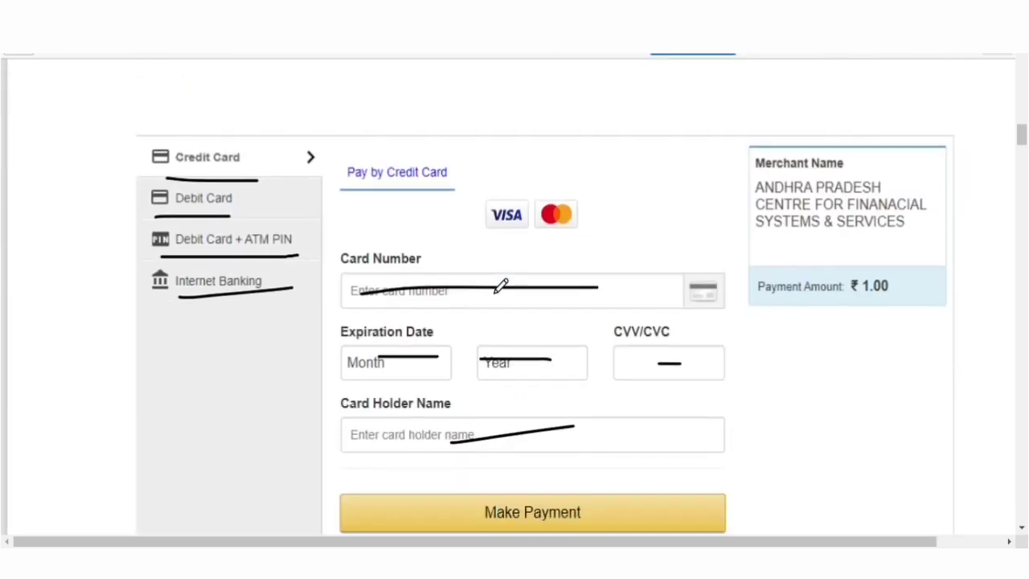
pyautogui.scroll(-5, 501, 286)
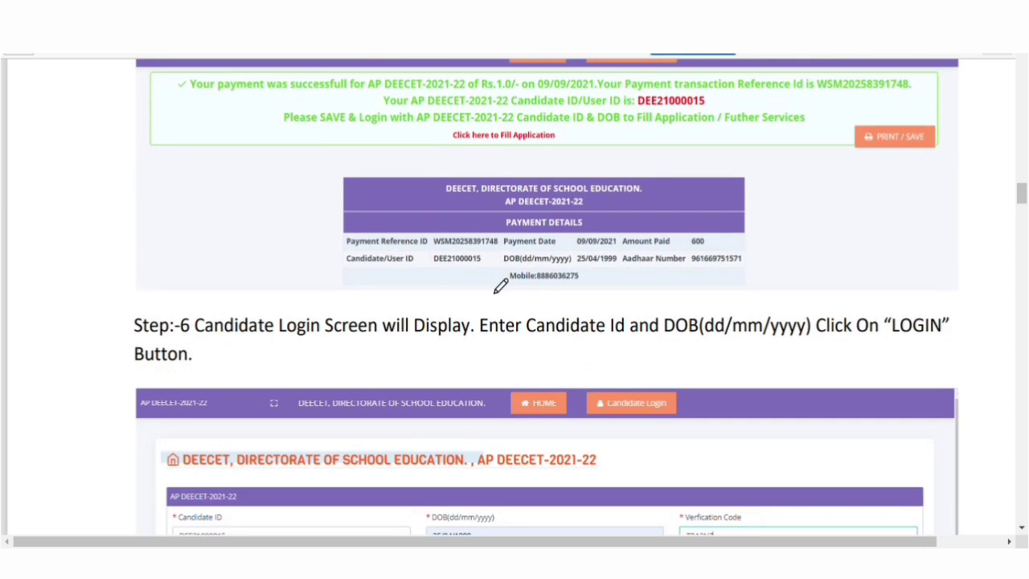
# - Review the payment confirmation, the payment details and the Step 6 candidate login instruction in the user manual
pyautogui.scroll(2, 501, 287)
pyautogui.scroll(2, 498, 287)
pyautogui.scroll(-1, 667, 252)
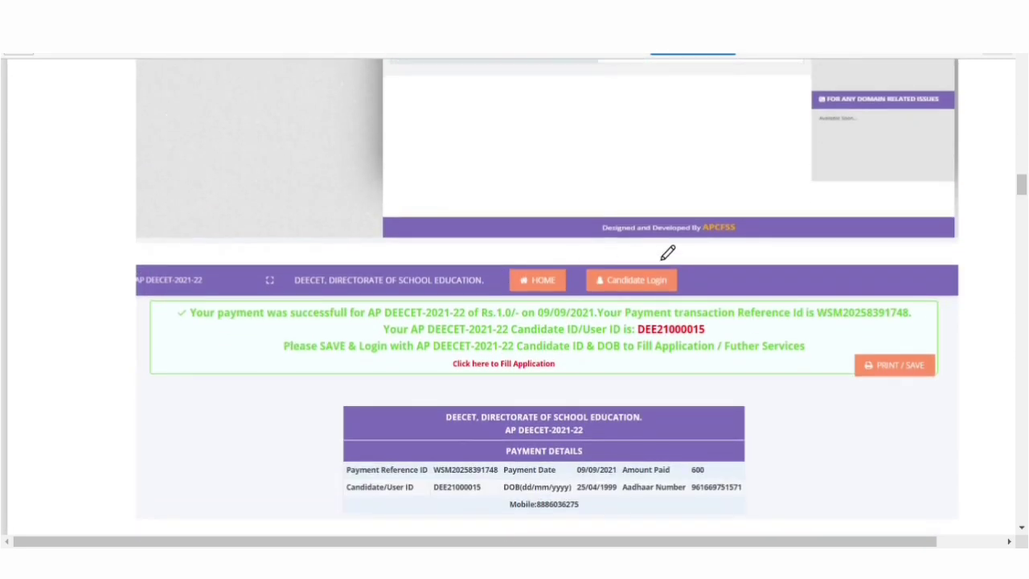
pyautogui.scroll(-2, 653, 278)
pyautogui.moveTo(188, 171)
pyautogui.mouseDown()
pyautogui.moveTo(555, 177)
pyautogui.moveTo(704, 193)
pyautogui.moveTo(722, 179)
pyautogui.moveTo(653, 172)
pyautogui.moveTo(633, 185)
pyautogui.mouseUp()
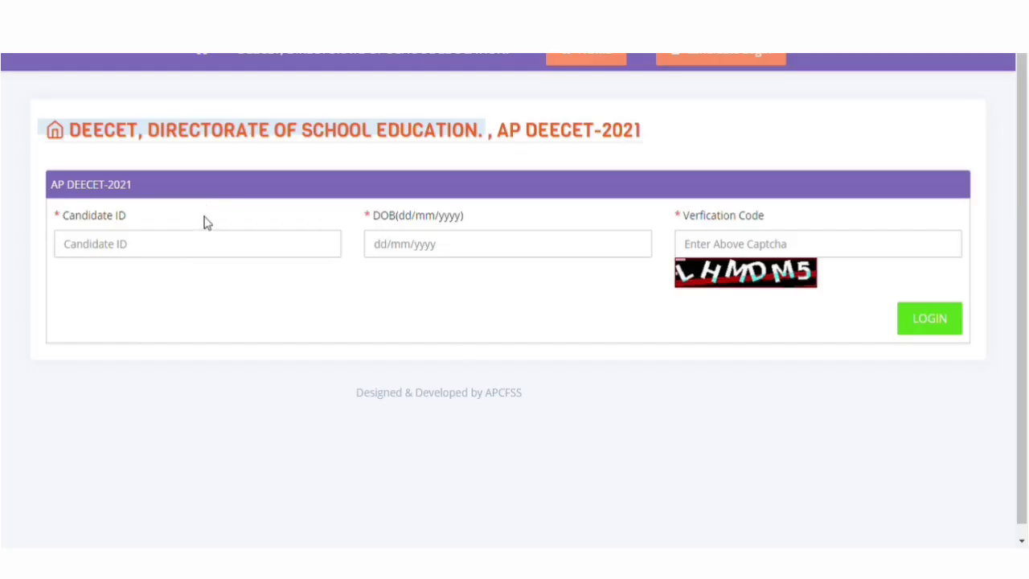
# - Switch to the portal's candidate login form and focus the Candidate ID, DOB and Verification Code fields one after another
pyautogui.click(161, 244)
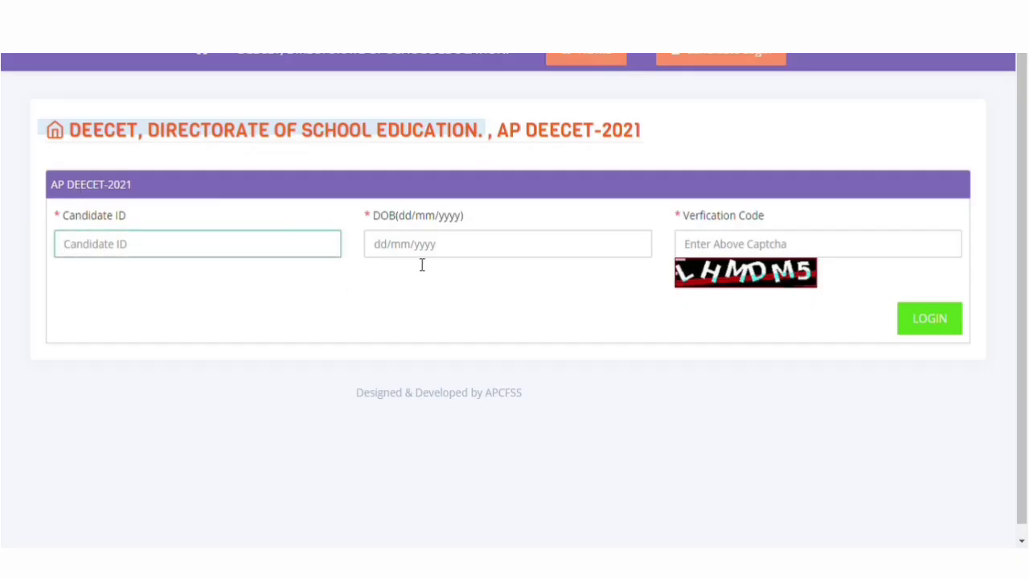
pyautogui.click(427, 252)
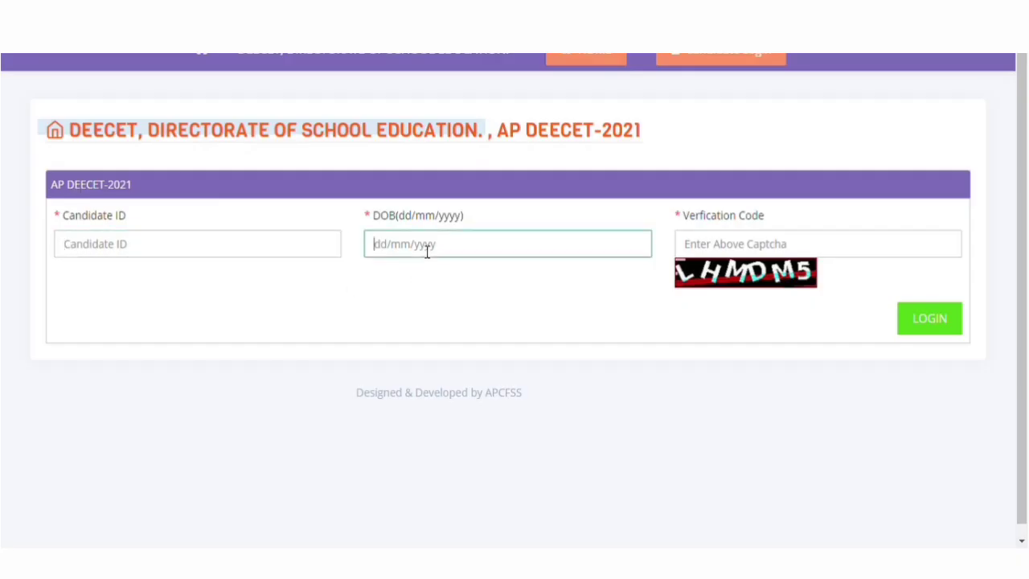
pyautogui.click(811, 254)
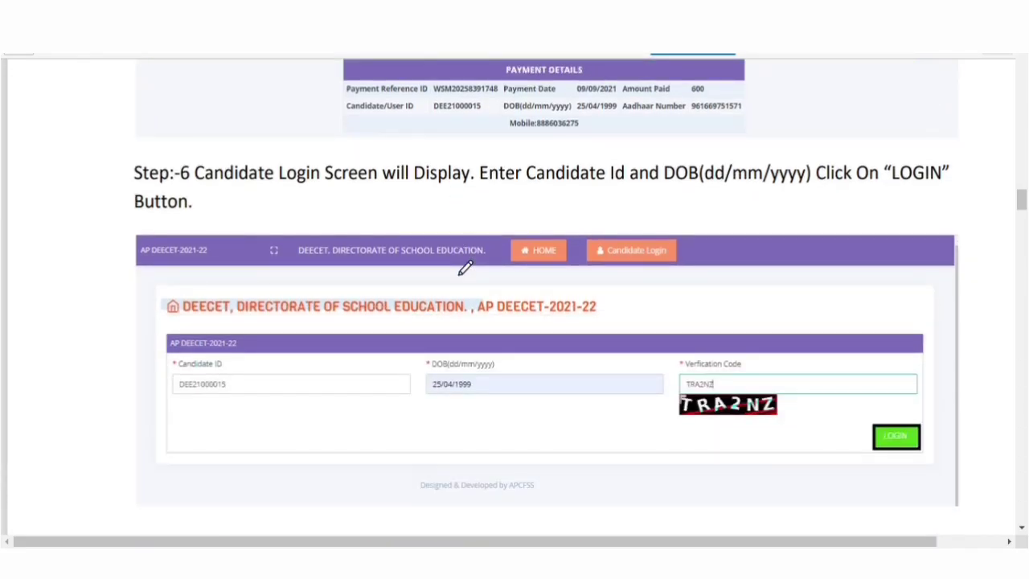
# - Return to the user manual and examine the Step 7 screen with the Application & Print entry at full page width
pyautogui.scroll(-4, 466, 268)
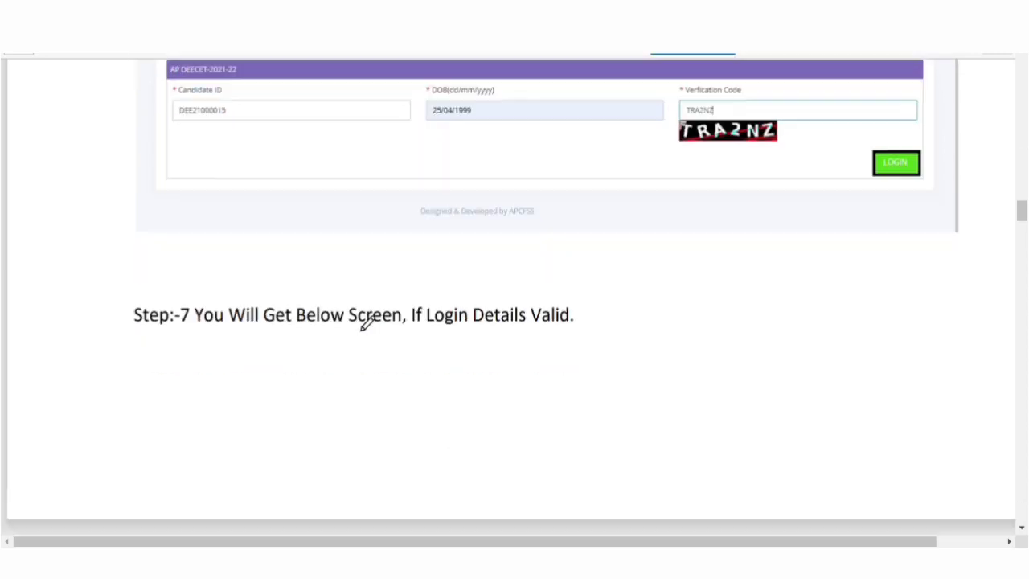
pyautogui.scroll(-5, 367, 320)
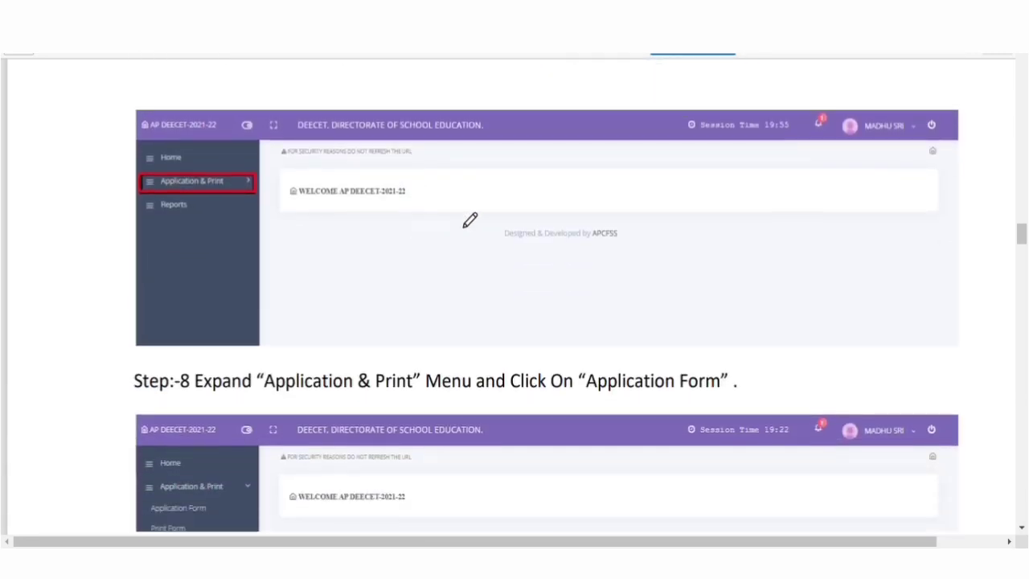
pyautogui.scroll(1, 394, 218)
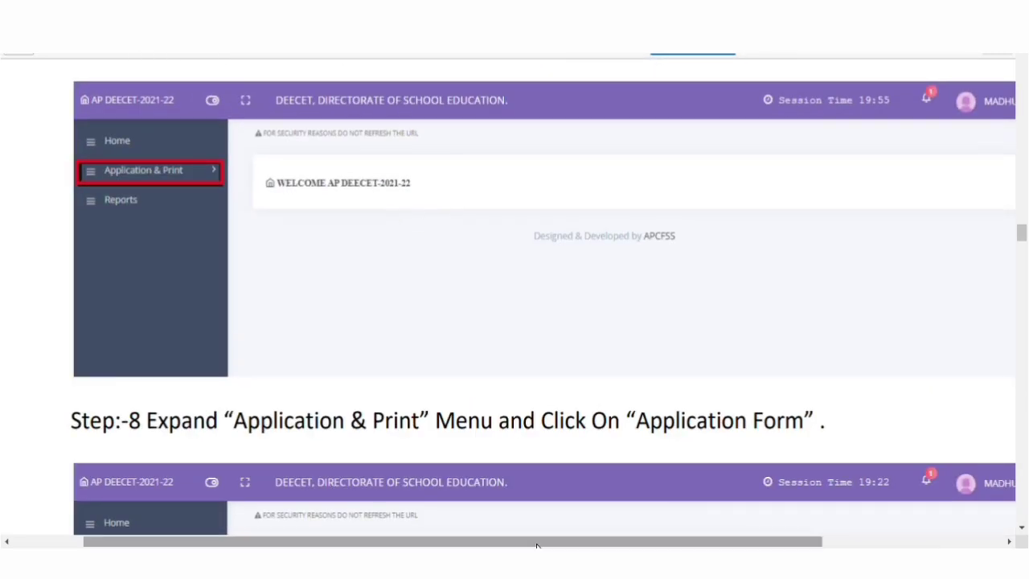
pyautogui.hscroll(2, 514, 544)
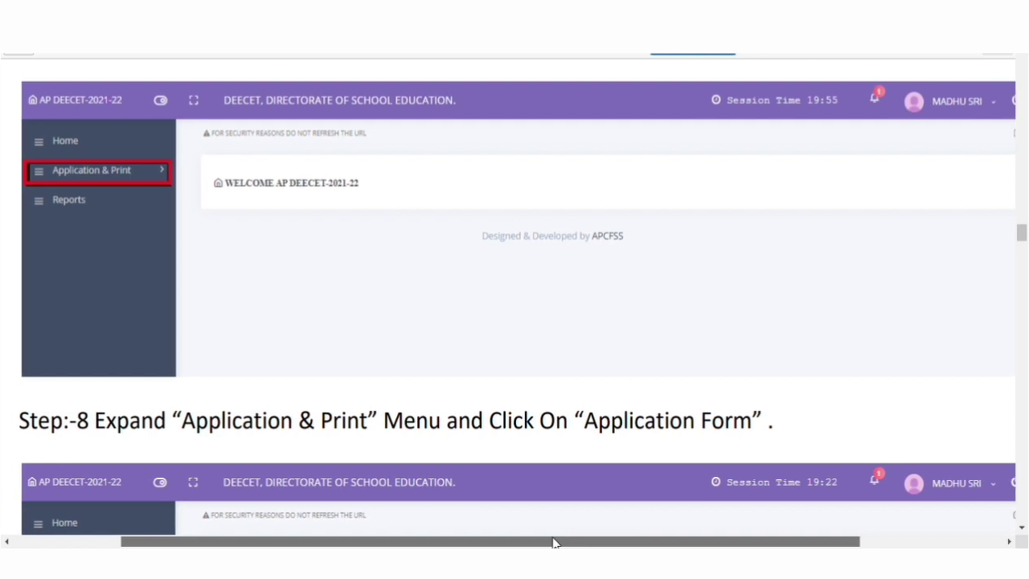
pyautogui.moveTo(553, 542); pyautogui.dragTo(568, 523)
pyautogui.scroll(-1, 567, 478)
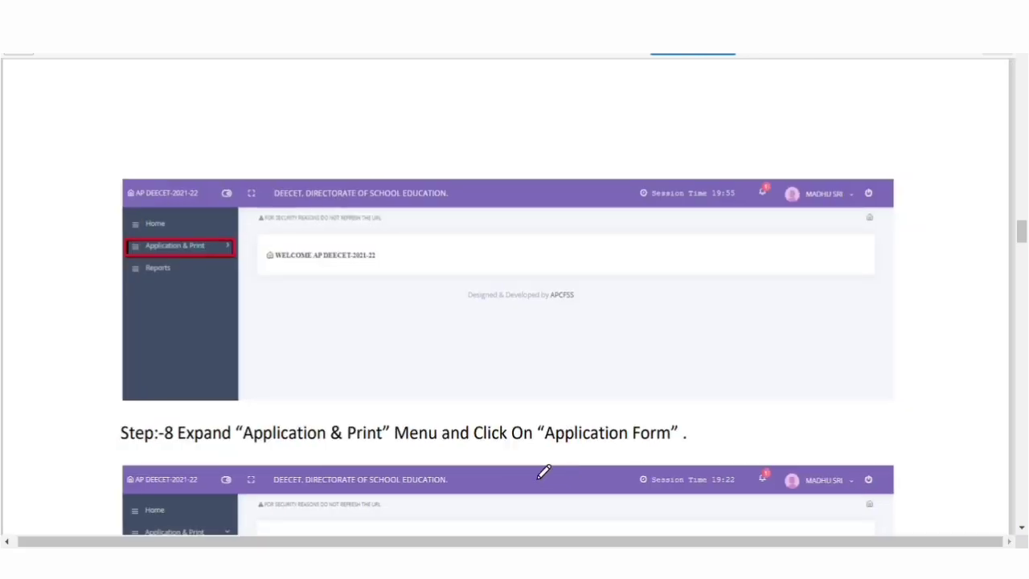
pyautogui.scroll(1, 446, 441)
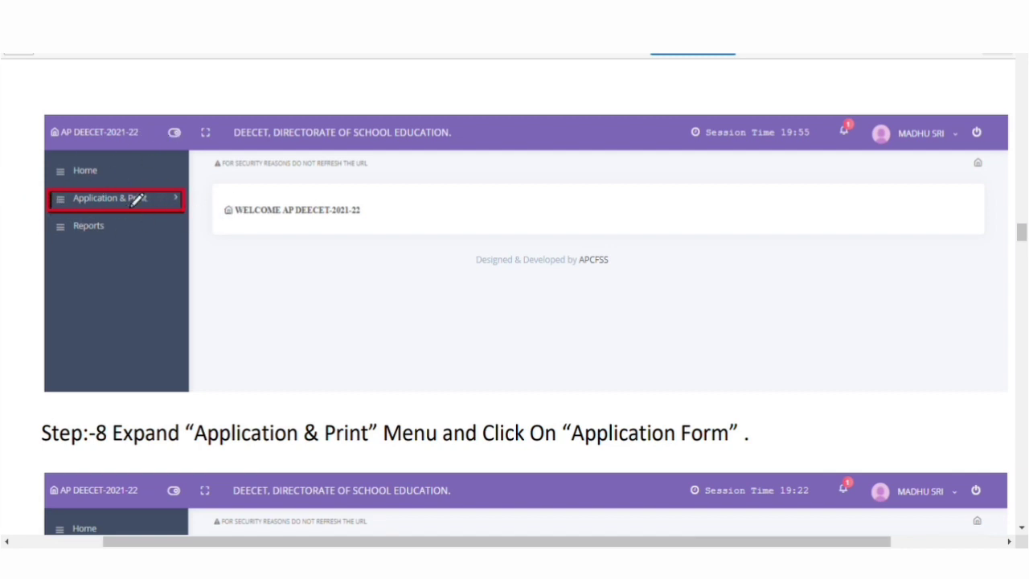
# - Underline the Step 8 instruction about the Application & Print menu and the Application Form entry in its screenshot
pyautogui.scroll(-3, 292, 230)
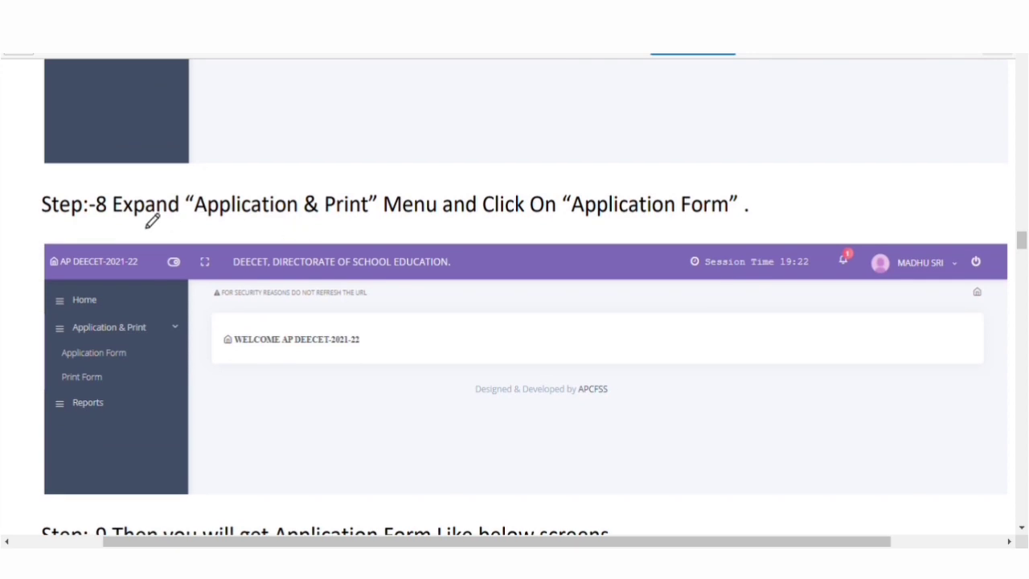
pyautogui.scroll(-2, 198, 221)
pyautogui.scroll(2, 199, 222)
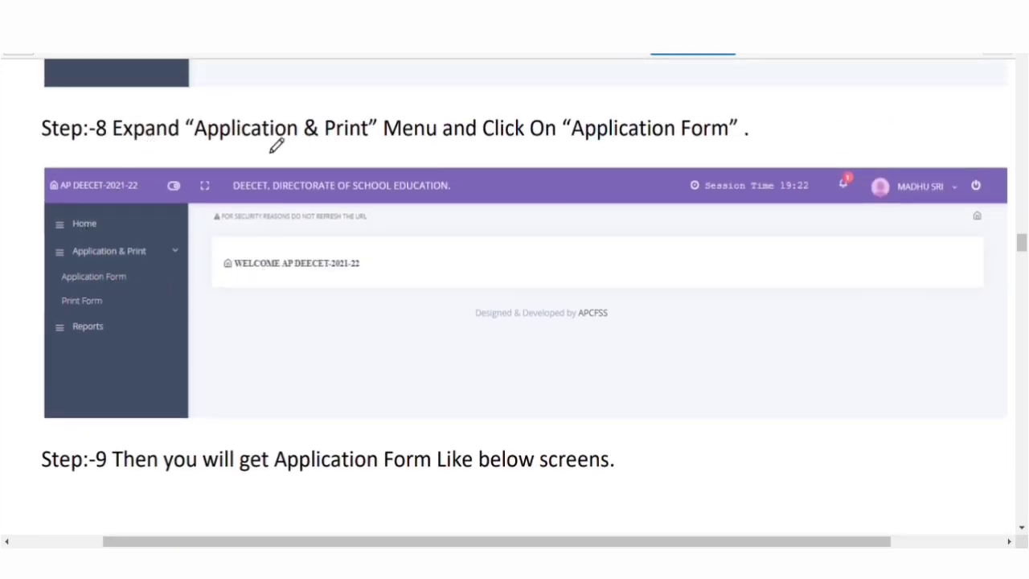
pyautogui.moveTo(238, 151)
pyautogui.mouseDown()
pyautogui.moveTo(360, 160)
pyautogui.moveTo(725, 153)
pyautogui.mouseUp()
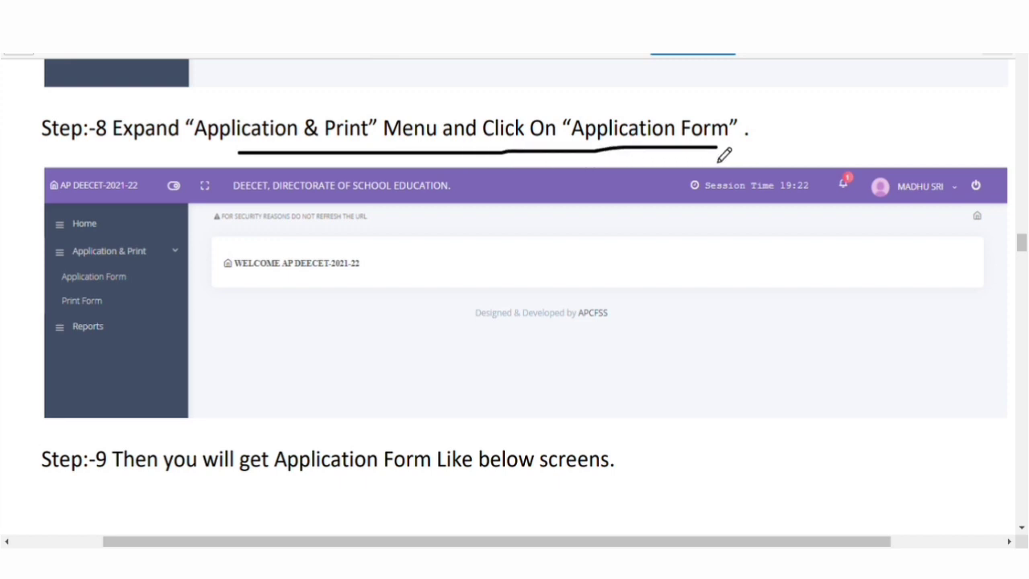
pyautogui.moveTo(62, 289); pyautogui.dragTo(133, 289)
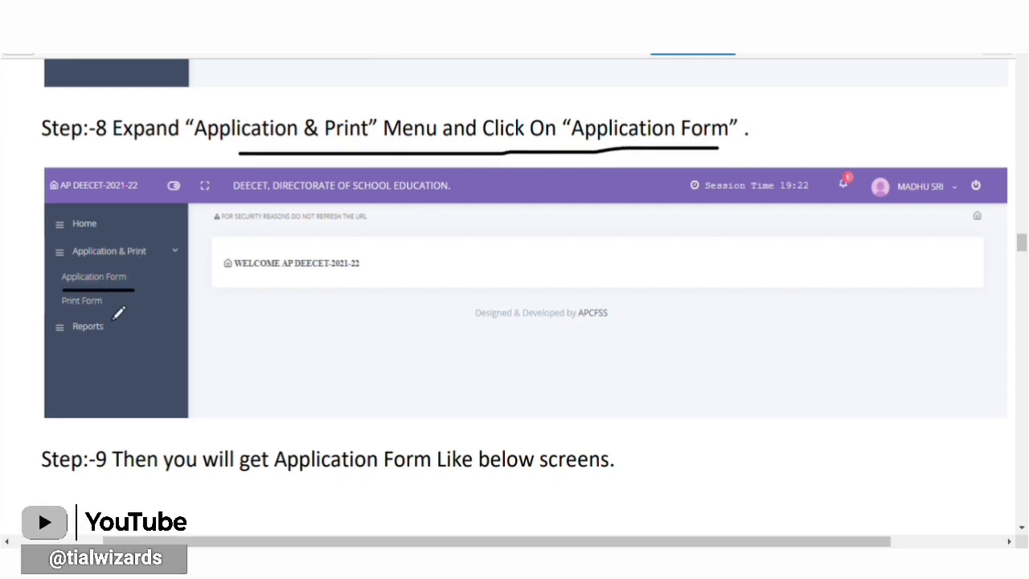
# - Examine the application form's Declaration, Course / Medium Details and Examination Centre Details sections in the manual
pyautogui.scroll(-6, 121, 292)
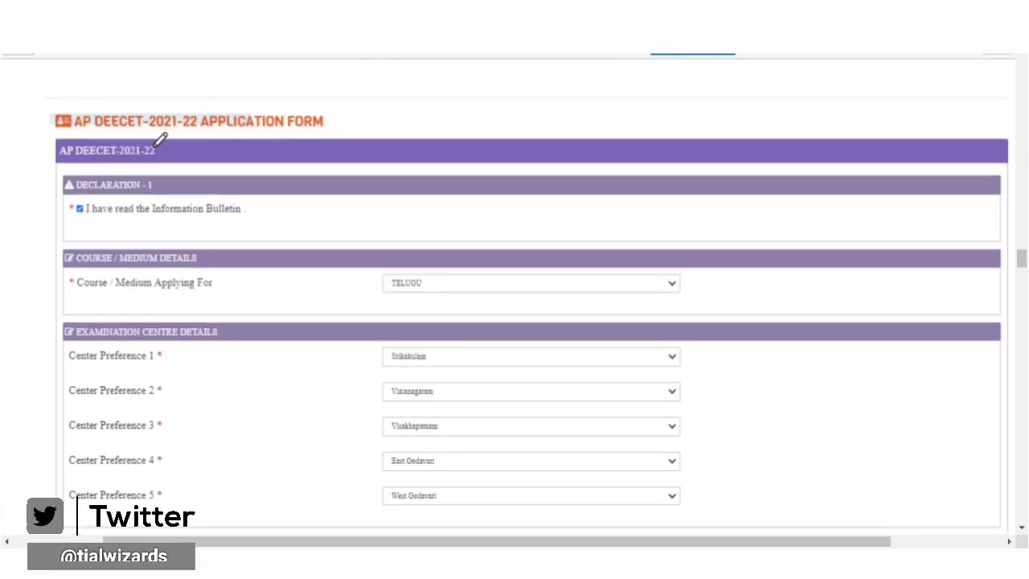
pyautogui.scroll(-1, 136, 177)
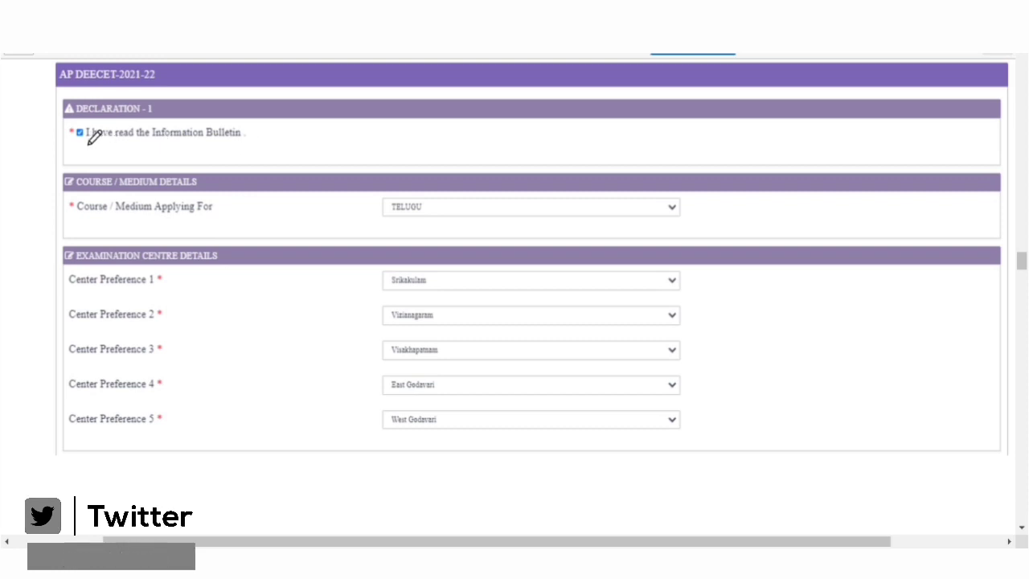
pyautogui.scroll(-1, 173, 147)
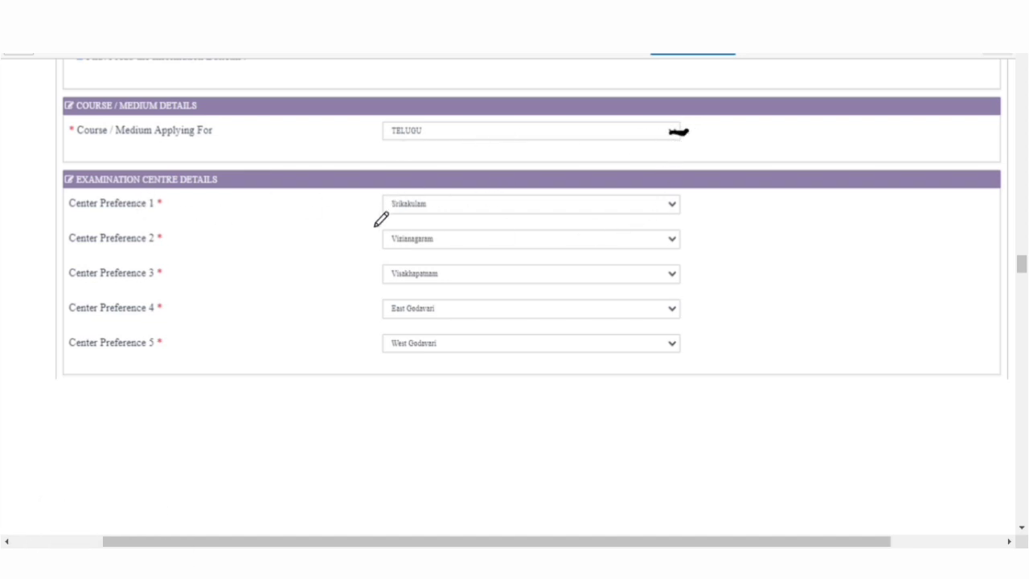
pyautogui.scroll(-2, 175, 282)
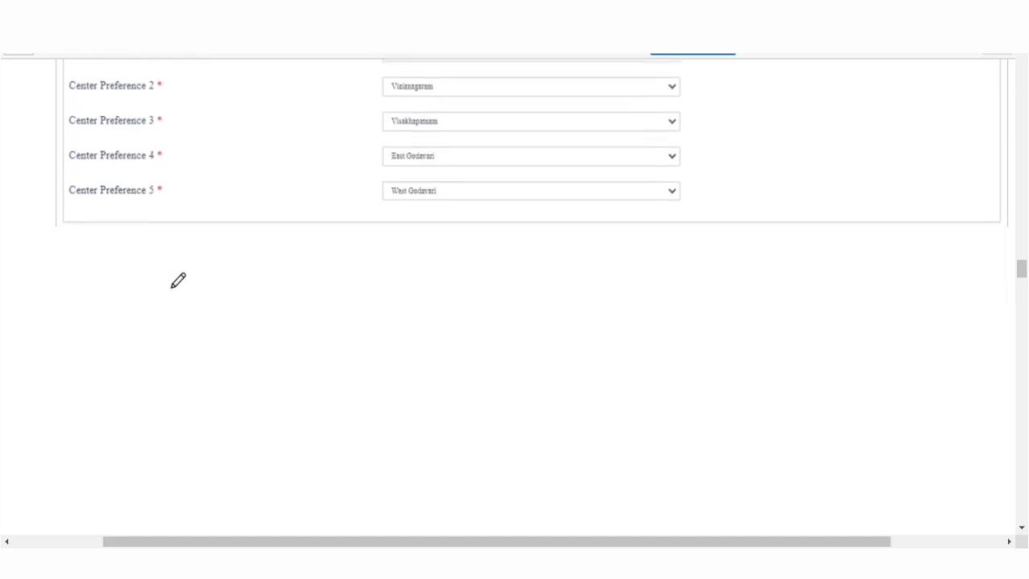
pyautogui.scroll(1, 181, 280)
pyautogui.scroll(1, 583, 279)
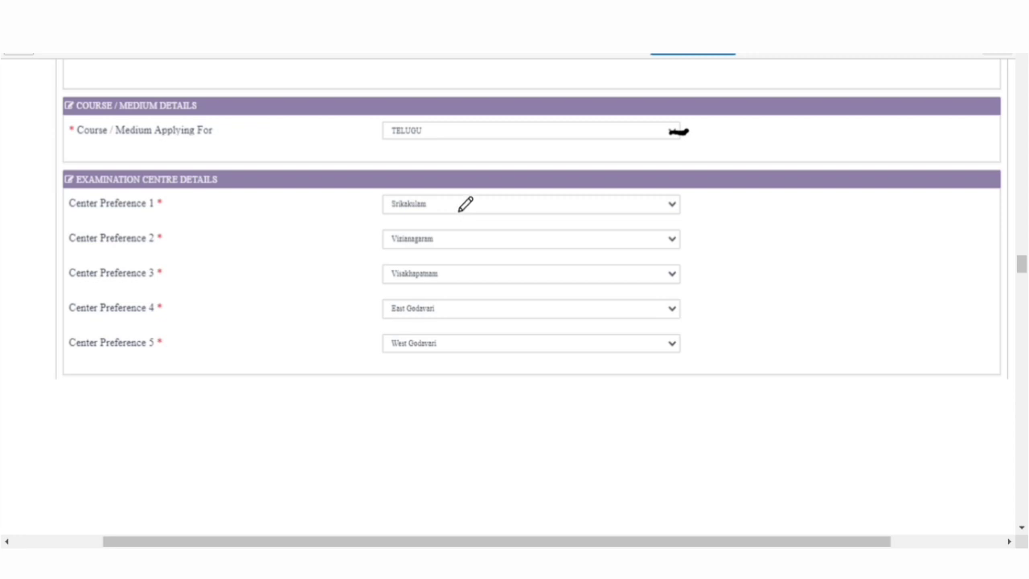
pyautogui.scroll(-1, 465, 204)
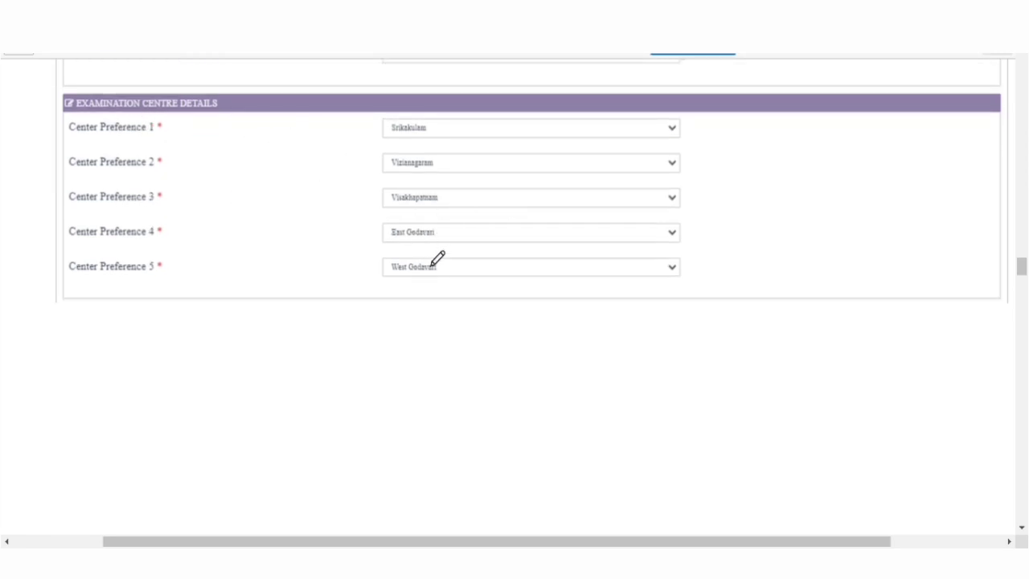
# - Underline the Regular and Private study types and the words "resided in AP" in the Basic Education Details section
pyautogui.scroll(-5, 438, 263)
pyautogui.scroll(-3, 444, 267)
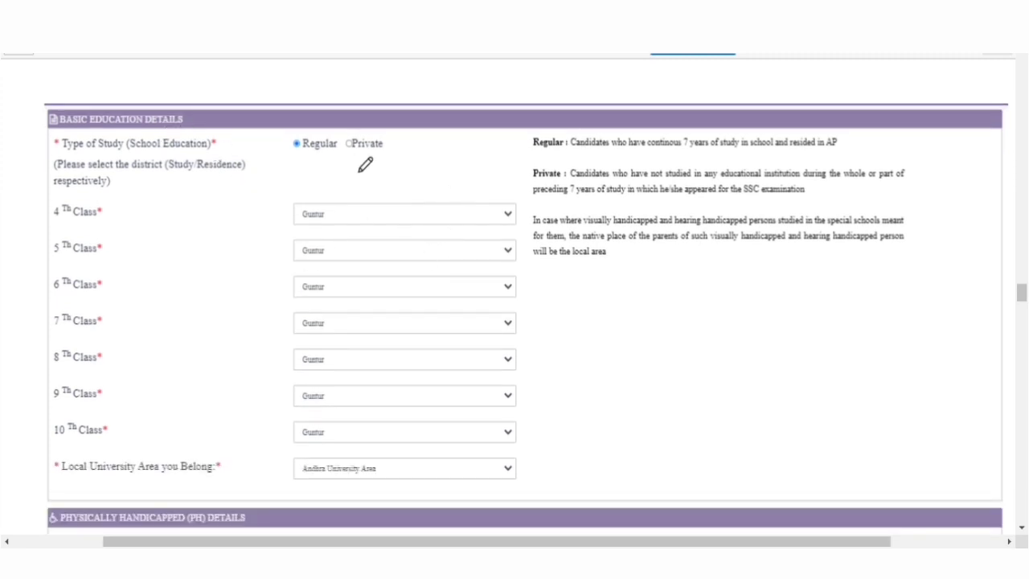
pyautogui.moveTo(297, 157); pyautogui.dragTo(389, 155)
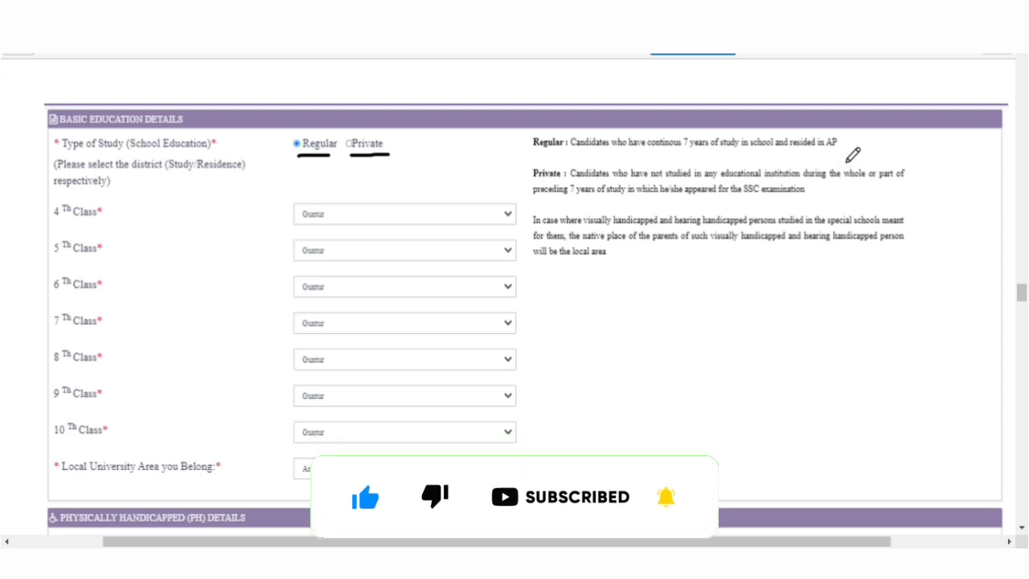
pyautogui.moveTo(843, 152); pyautogui.dragTo(784, 163)
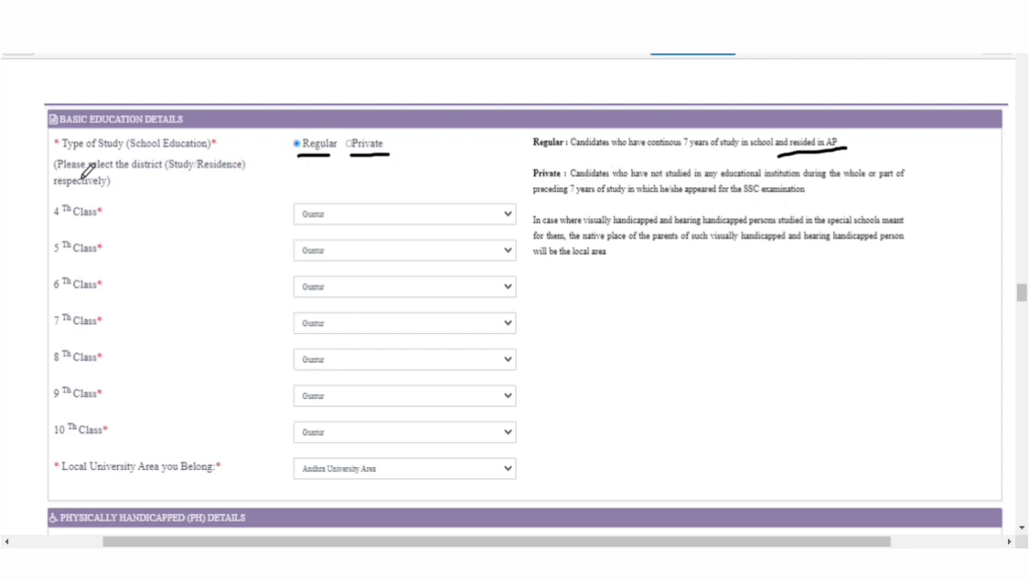
# - Examine the class-wise study districts, the local university area and the Physically Handicapped details in the manual's application form
pyautogui.scroll(-1, 193, 193)
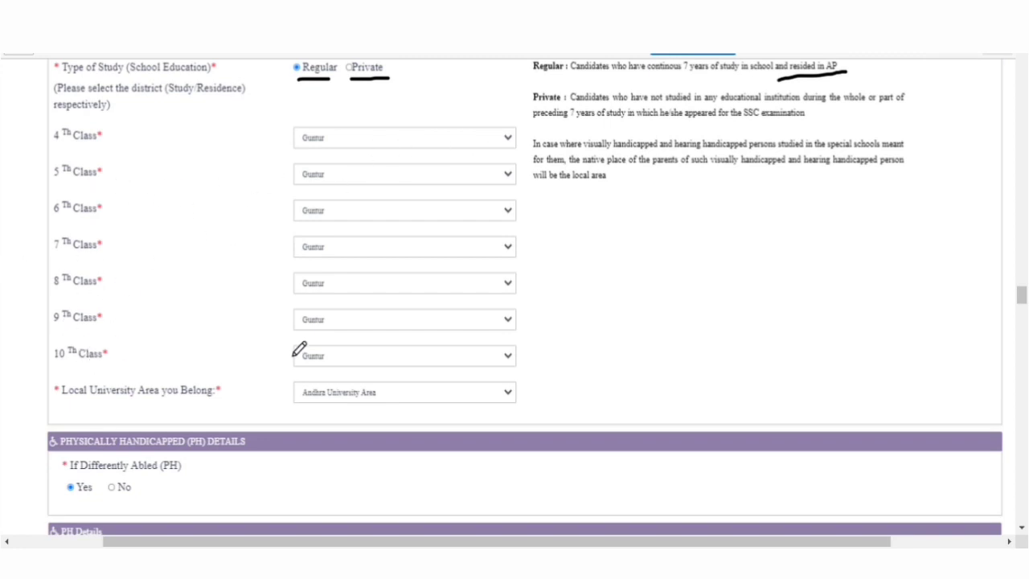
pyautogui.scroll(-1, 386, 235)
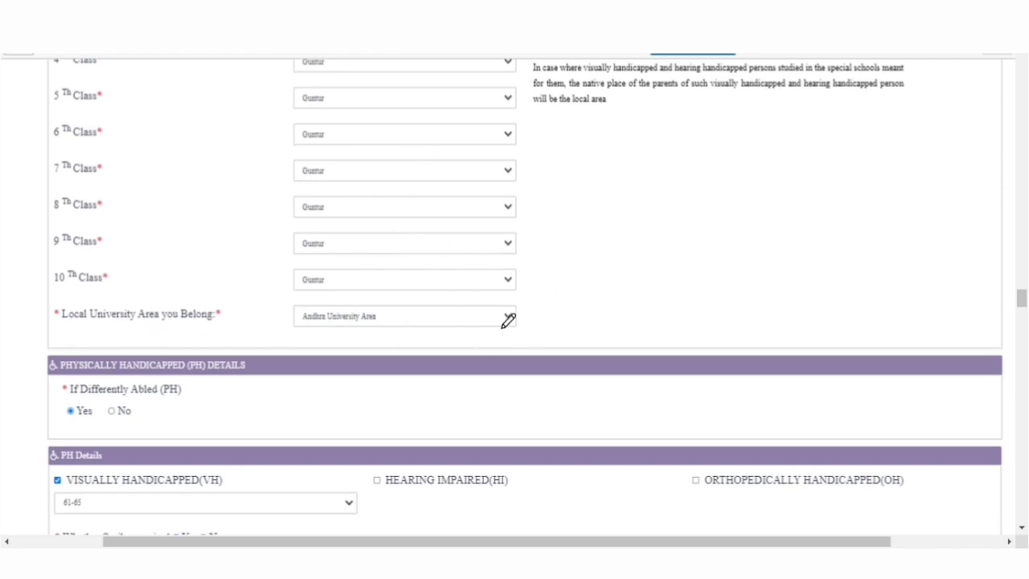
pyautogui.scroll(-1, 518, 338)
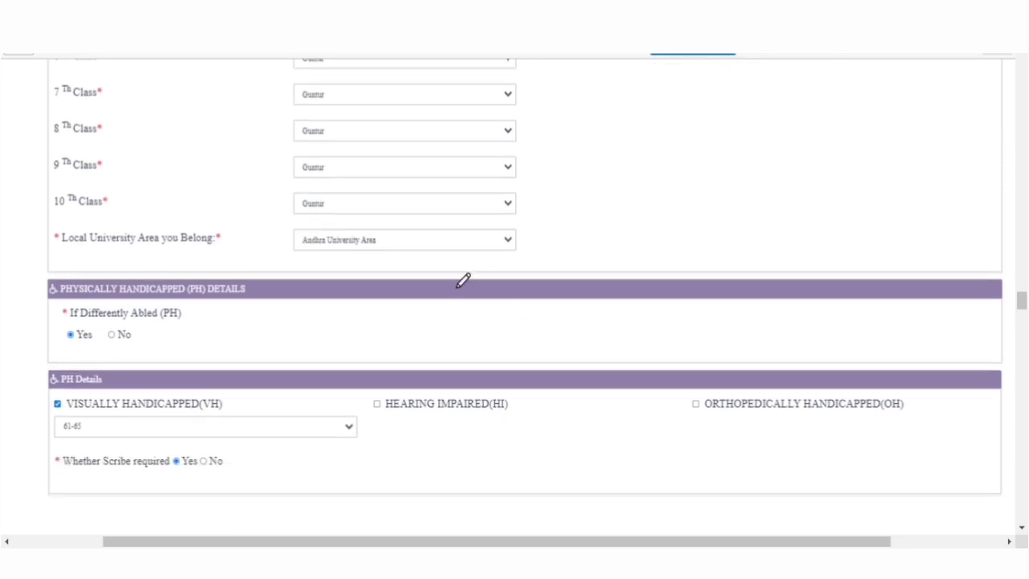
pyautogui.scroll(-1, 473, 275)
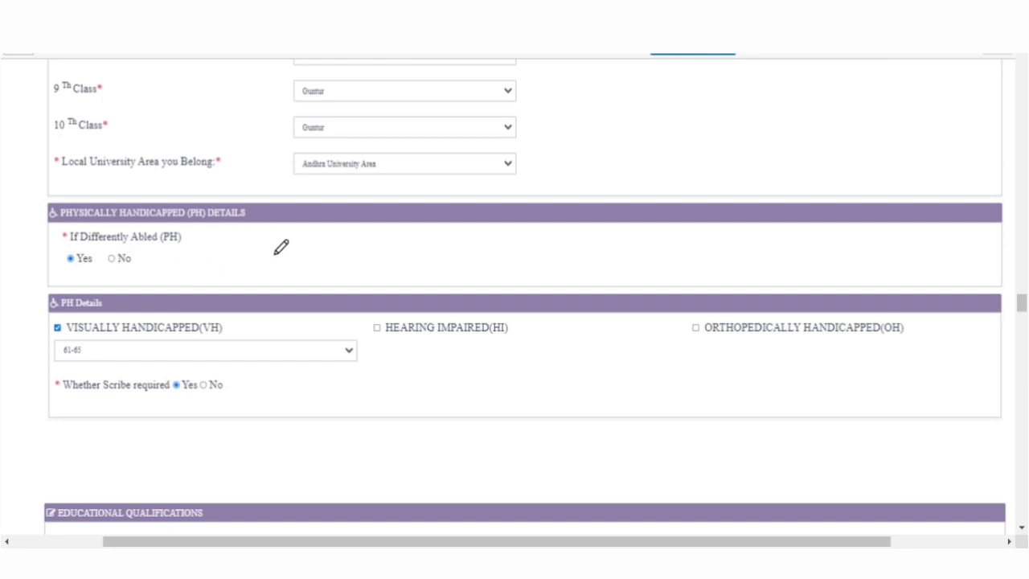
pyautogui.scroll(-1, 281, 246)
pyautogui.scroll(-1, 121, 245)
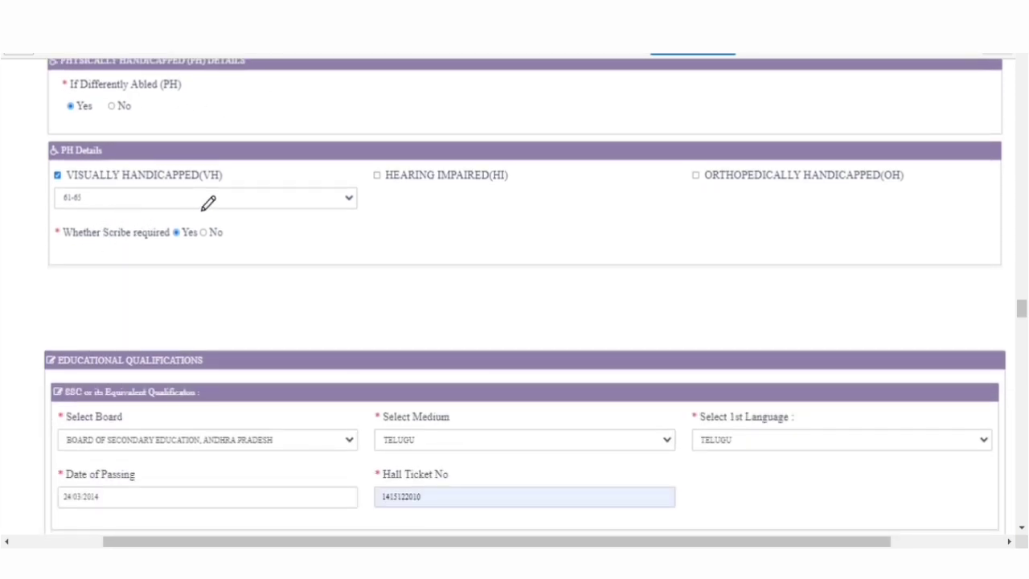
pyautogui.scroll(-1, 189, 237)
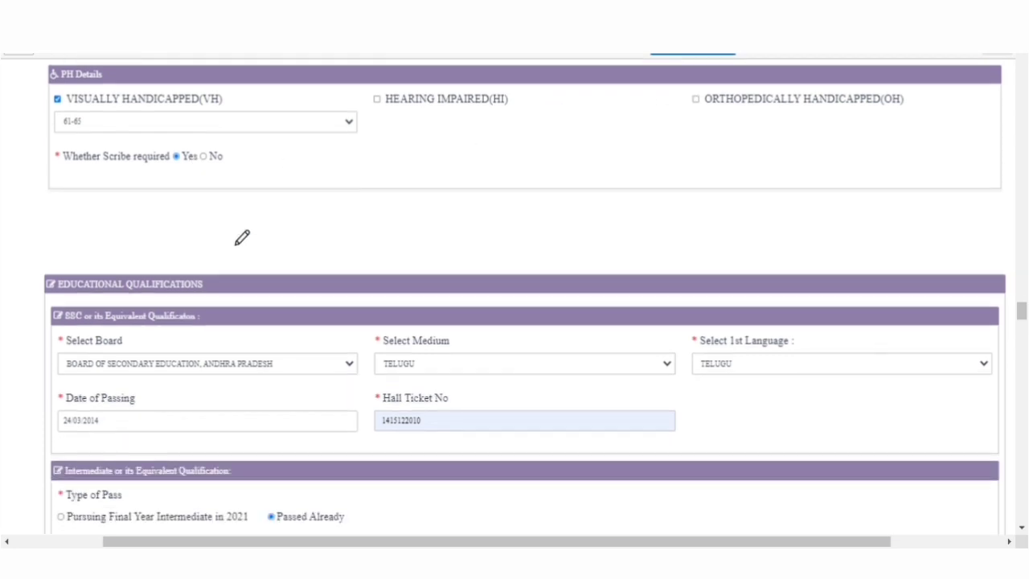
# - Underline the Educational Qualifications heading and handwrite "10th" beside the SSC Hall Ticket No field
pyautogui.scroll(-1, 216, 200)
pyautogui.scroll(-1, 192, 233)
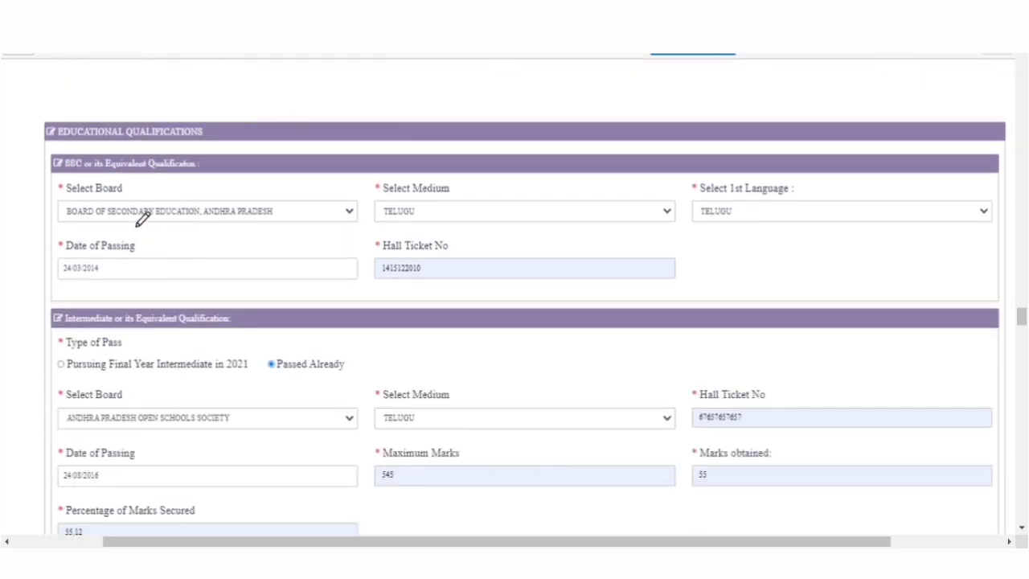
pyautogui.moveTo(58, 153); pyautogui.dragTo(213, 143)
pyautogui.scroll(-1, 145, 189)
pyautogui.scroll(1, 132, 181)
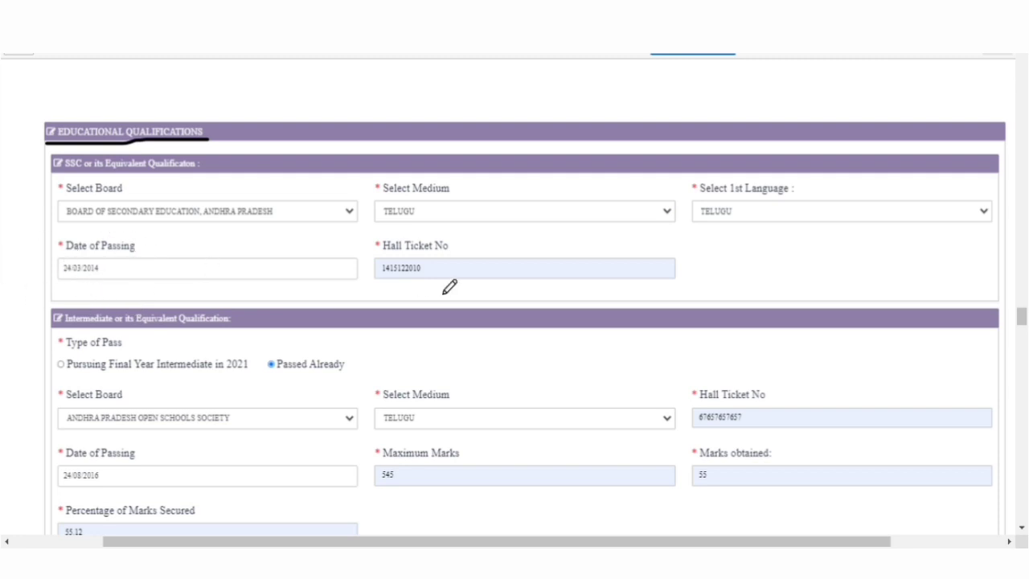
pyautogui.moveTo(462, 253)
pyautogui.mouseDown()
pyautogui.moveTo(475, 291)
pyautogui.moveTo(493, 267)
pyautogui.mouseUp()
pyautogui.moveTo(500, 227)
pyautogui.mouseDown()
pyautogui.moveTo(511, 274)
pyautogui.moveTo(526, 258)
pyautogui.moveTo(495, 246)
pyautogui.mouseUp()
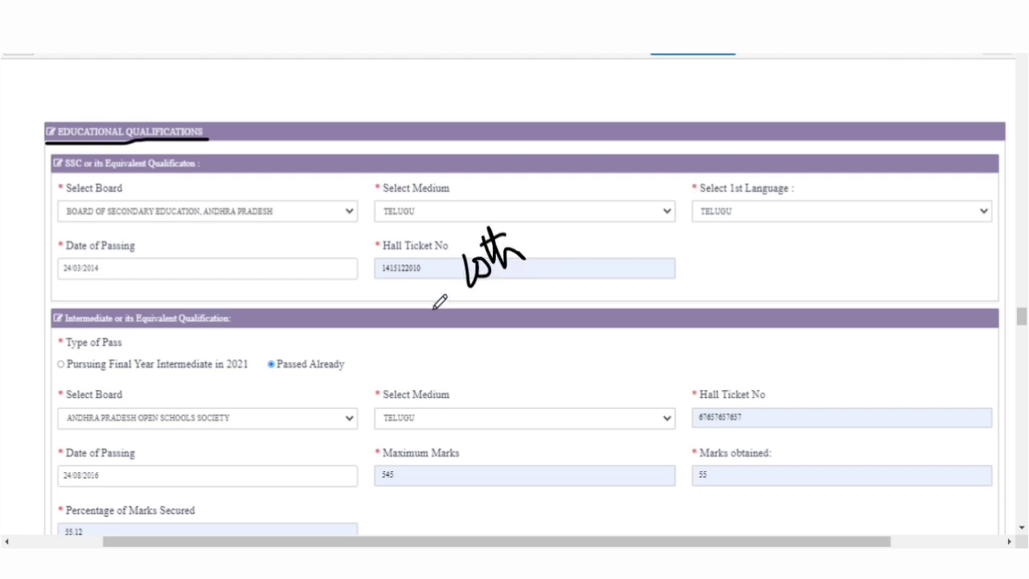
# - Examine the Intermediate or its Equivalent Qualification fields and the Subject / Course For Admission section
pyautogui.scroll(-3, 416, 319)
pyautogui.scroll(-2, 445, 242)
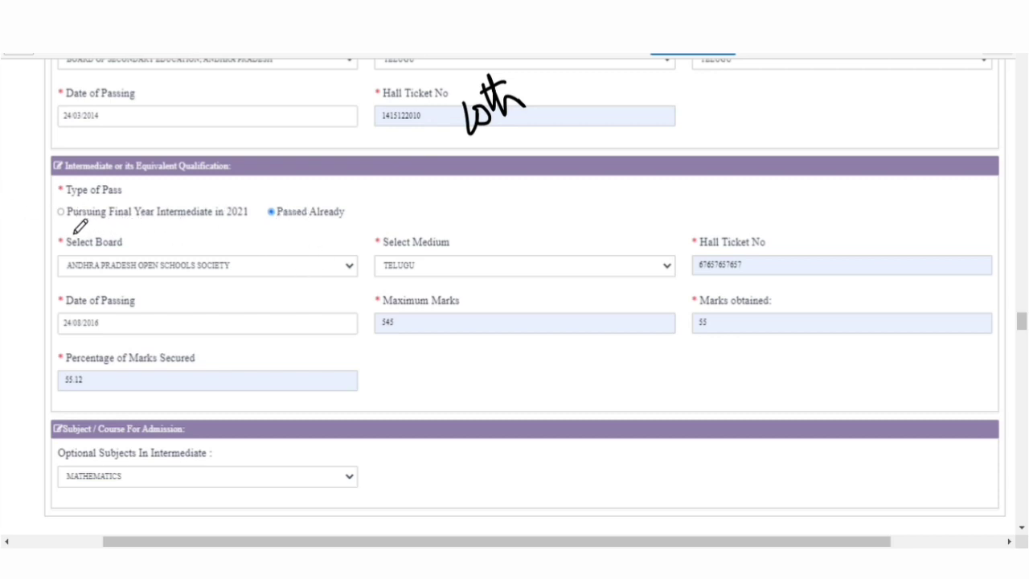
pyautogui.scroll(-1, 119, 266)
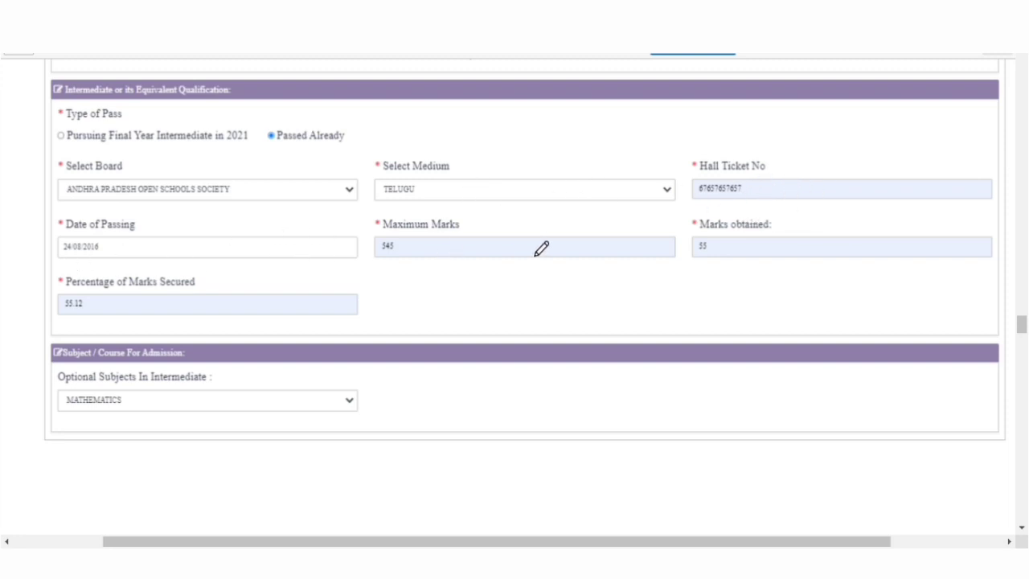
# - Underline the Percentage of Marks Secured value in the Intermediate or its Equivalent Qualification section
pyautogui.scroll(-1, 324, 276)
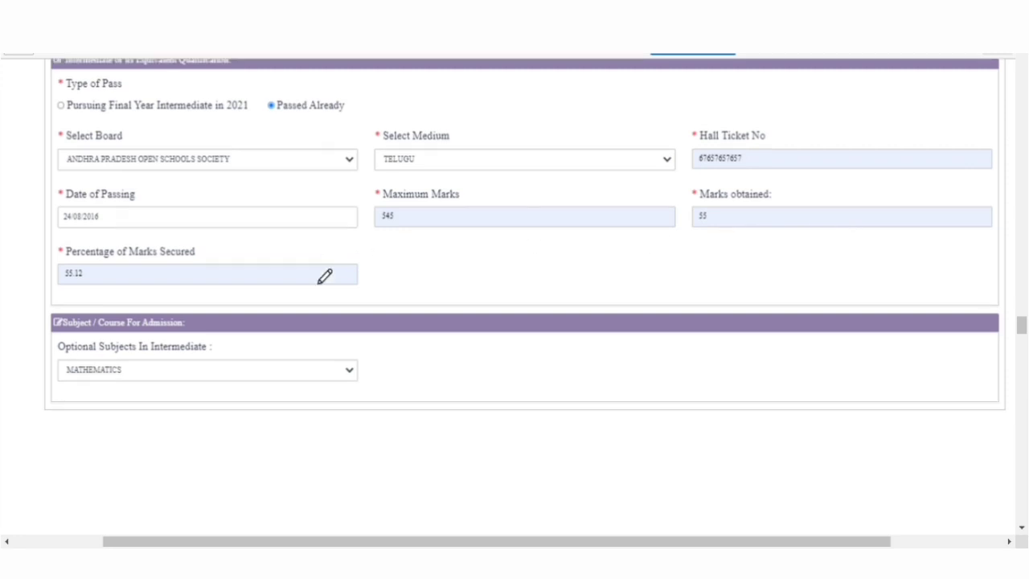
pyautogui.moveTo(63, 244); pyautogui.dragTo(140, 244)
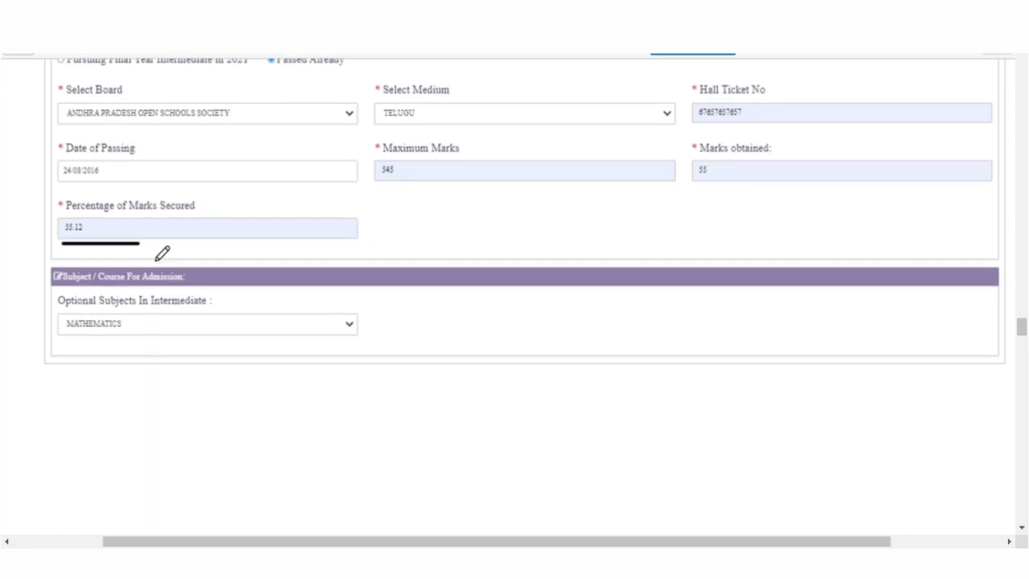
pyautogui.scroll(2, 379, 207)
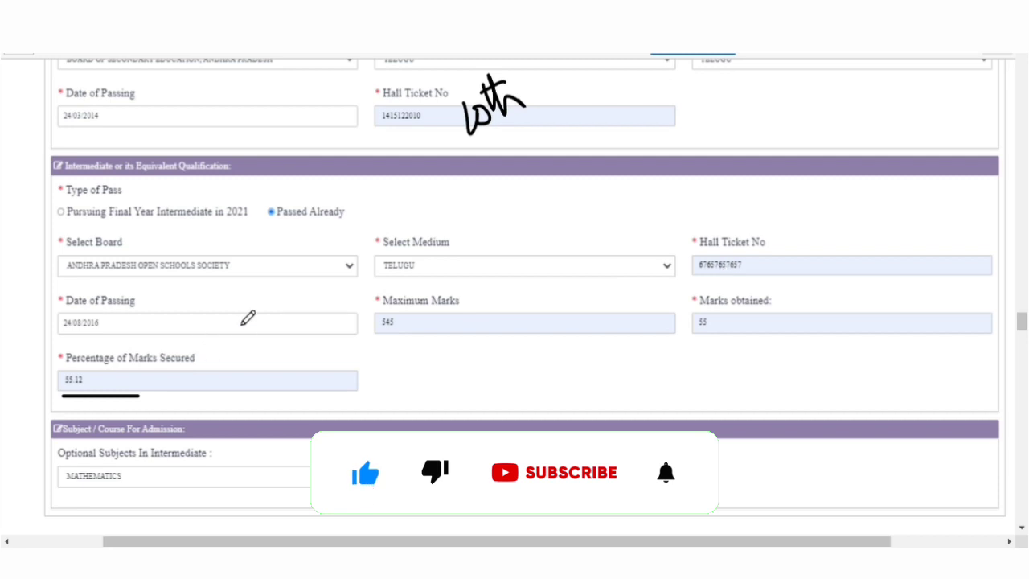
pyautogui.scroll(-4, 514, 282)
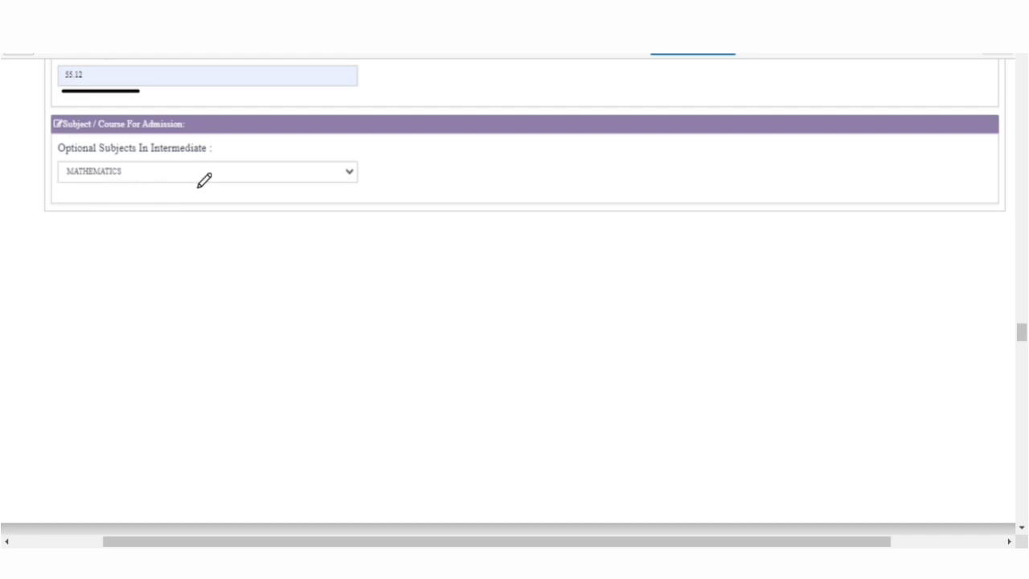
pyautogui.scroll(-1, 291, 201)
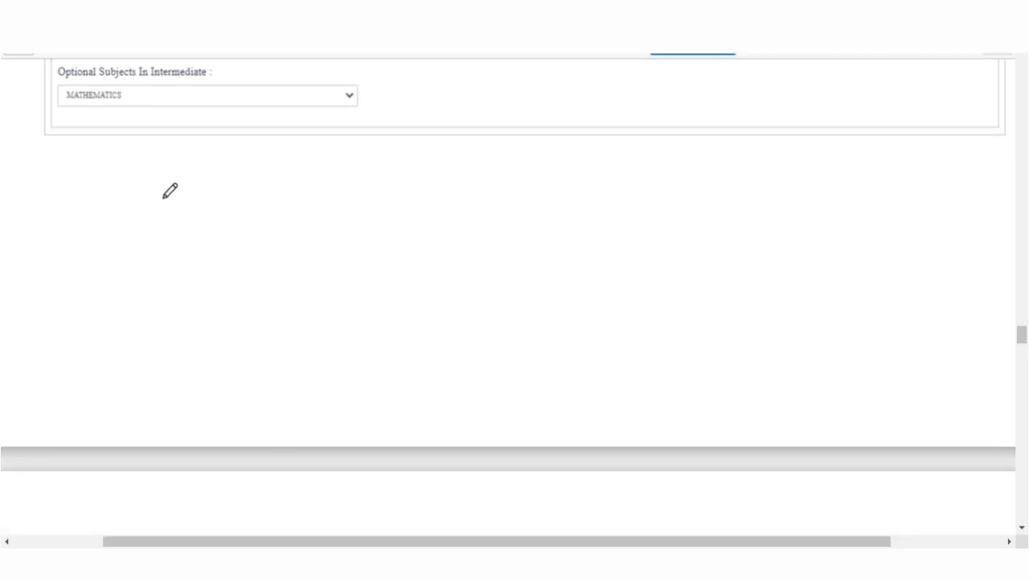
pyautogui.scroll(1, 164, 198)
# - Examine the Application Details and Address for Communication sections in the manual's application form
pyautogui.scroll(-5, 211, 199)
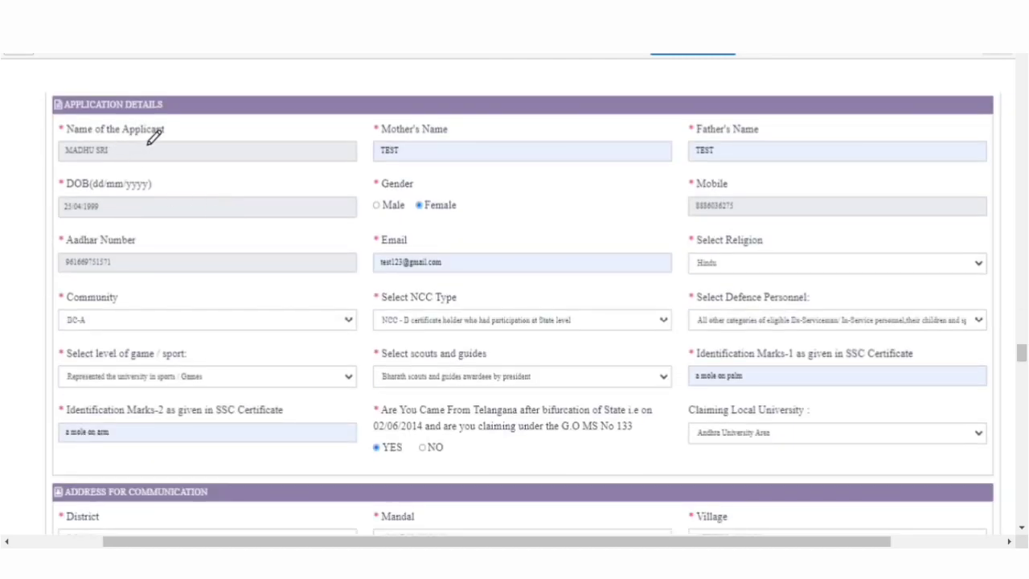
pyautogui.scroll(-5, 185, 169)
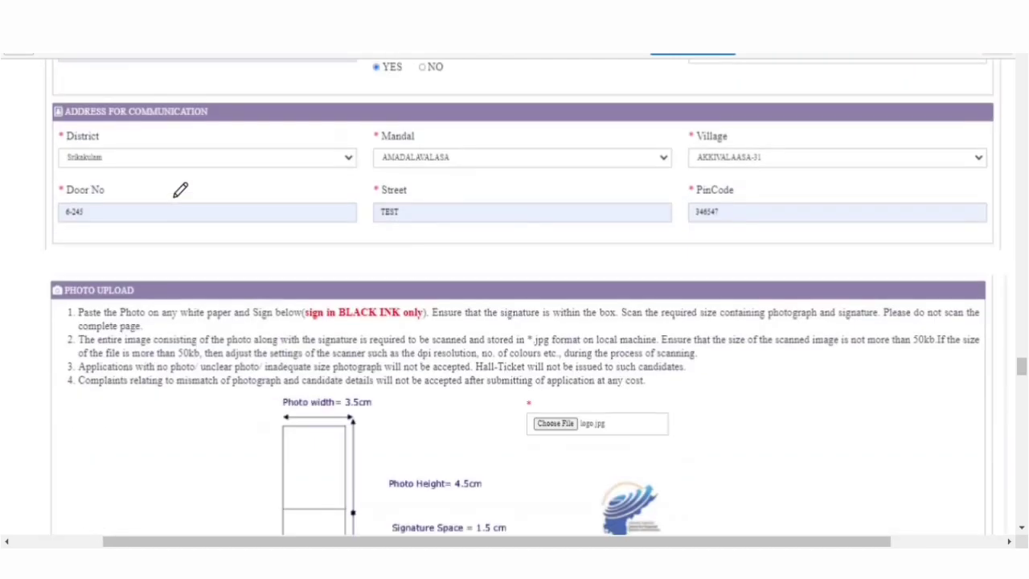
pyautogui.scroll(-4, 182, 190)
pyautogui.scroll(7, 180, 189)
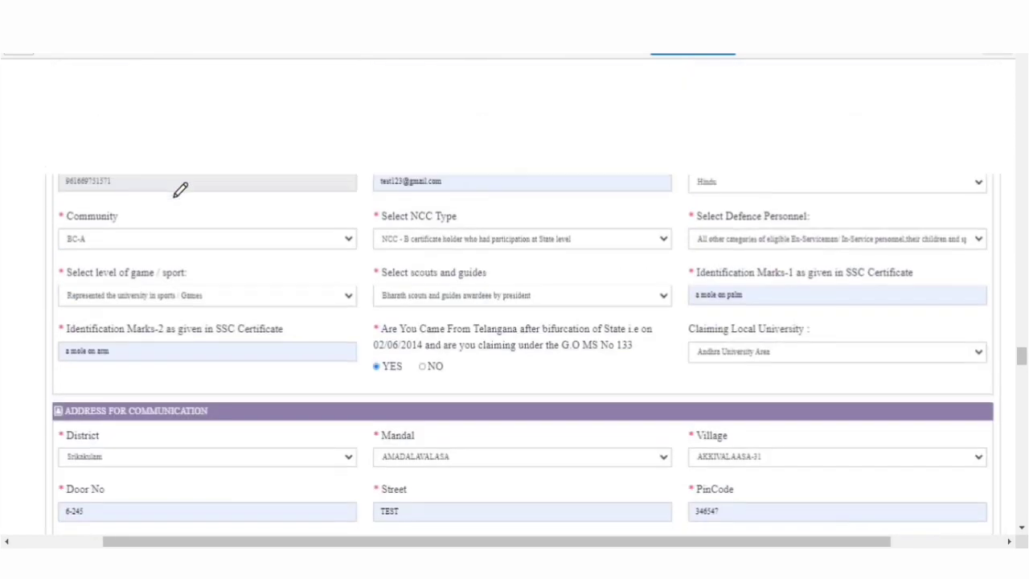
pyautogui.scroll(2, 180, 190)
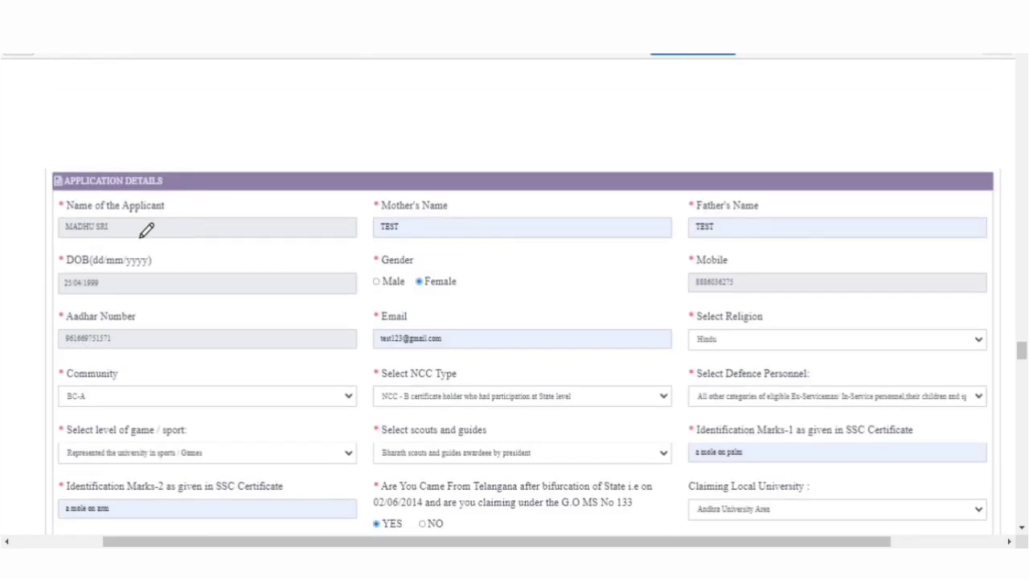
pyautogui.scroll(-1, 118, 231)
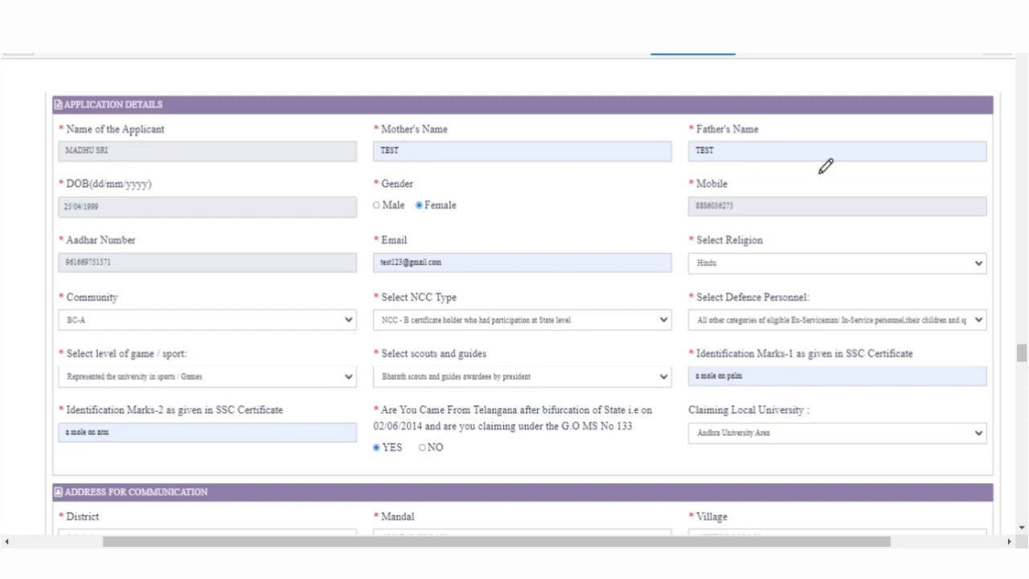
pyautogui.scroll(-1, 503, 214)
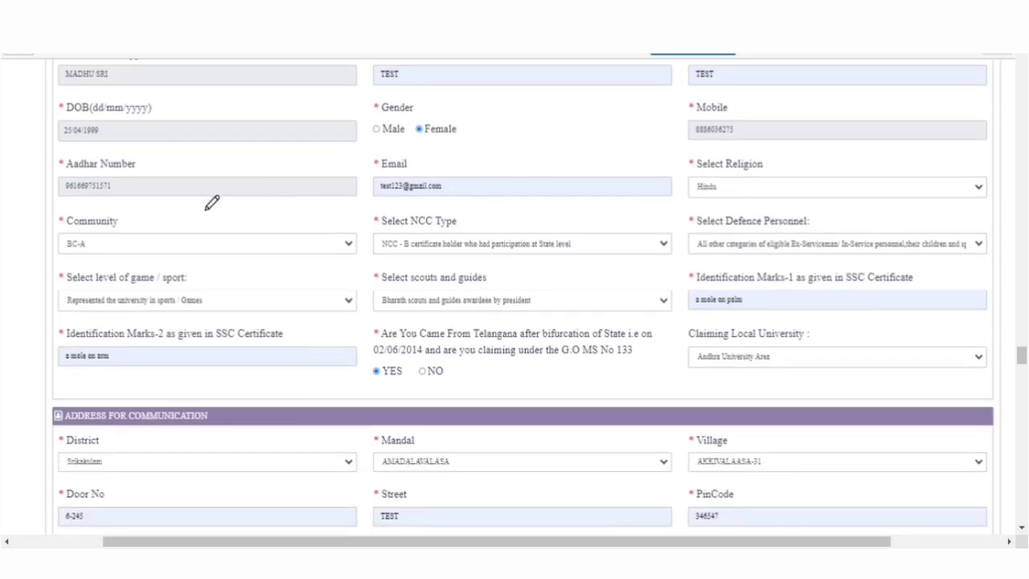
pyautogui.scroll(-1, 447, 230)
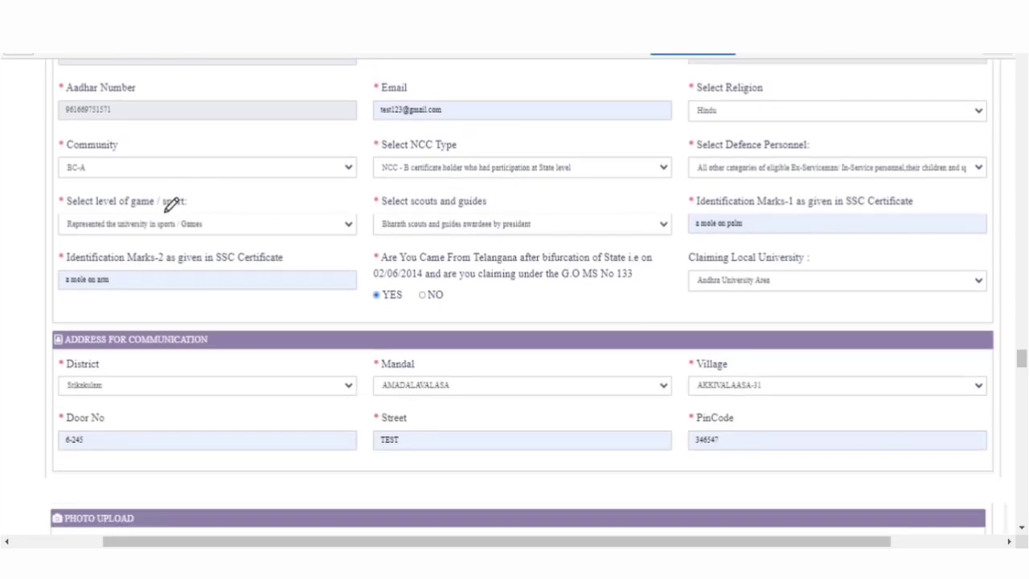
# - Underline the Photo Upload heading, the 3.5cm photo width and 4.5cm height, draw a line in the signature space, and circle Choose File
pyautogui.scroll(-5, 185, 204)
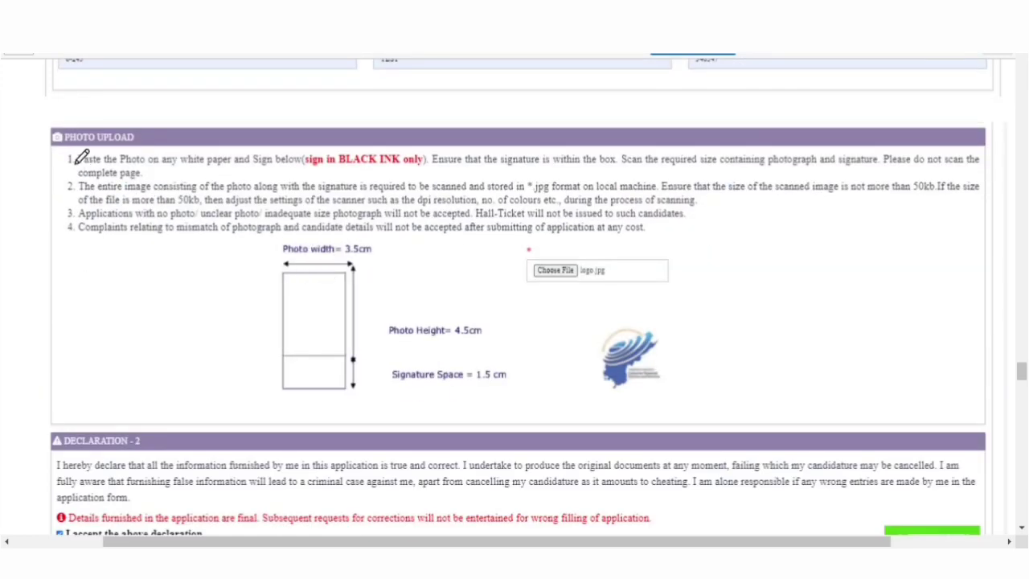
pyautogui.moveTo(69, 148); pyautogui.dragTo(135, 149)
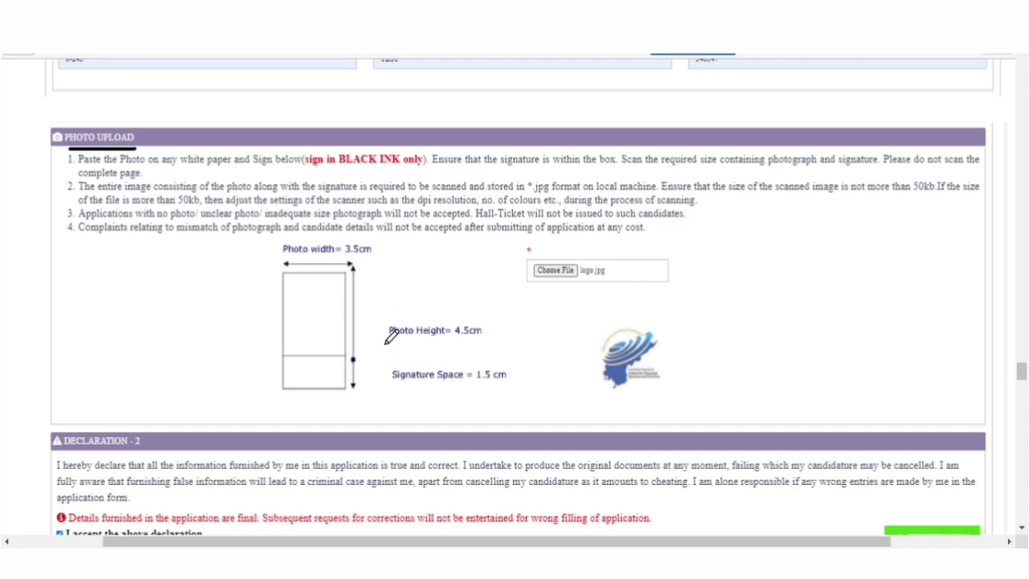
pyautogui.moveTo(348, 258); pyautogui.dragTo(376, 257)
pyautogui.moveTo(457, 341); pyautogui.dragTo(510, 337)
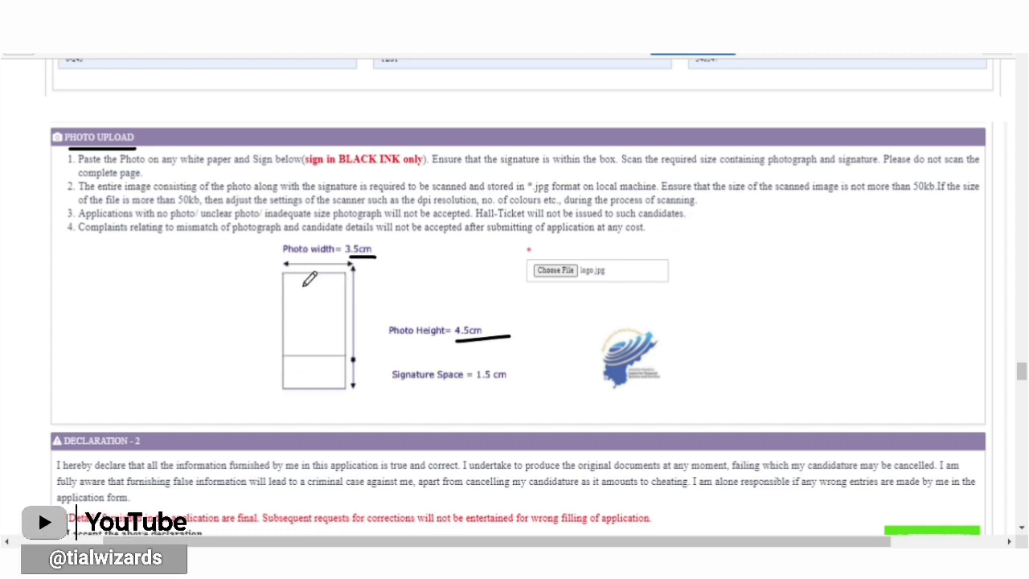
pyautogui.moveTo(292, 371); pyautogui.dragTo(329, 366)
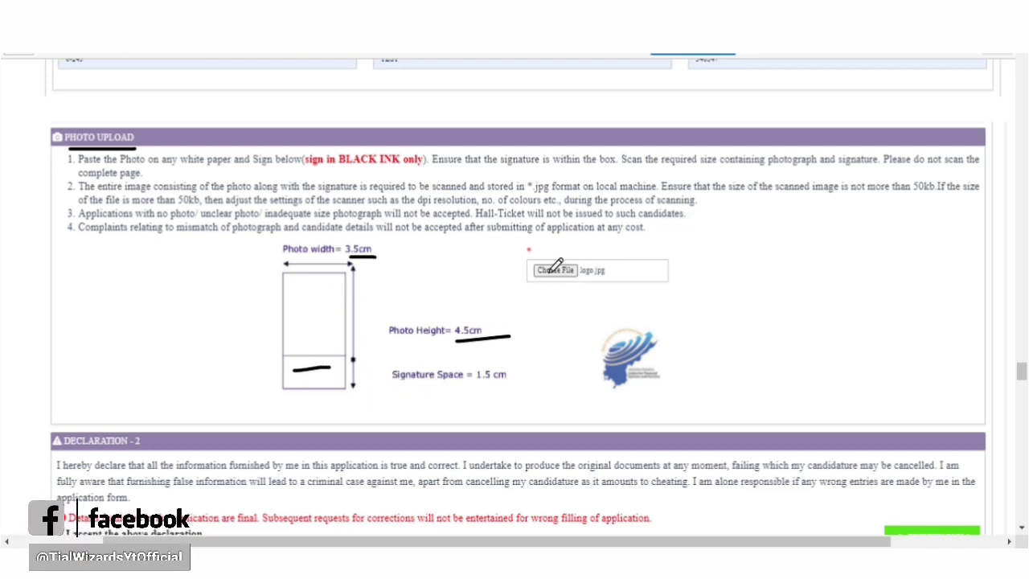
pyautogui.moveTo(531, 250)
pyautogui.mouseDown()
pyautogui.moveTo(522, 308)
pyautogui.moveTo(528, 249)
pyautogui.mouseUp()
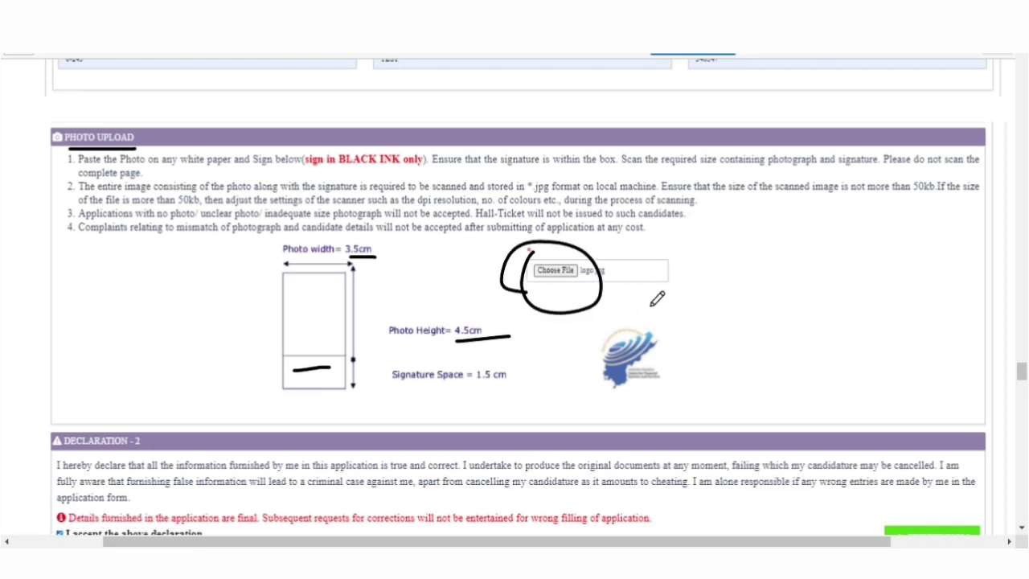
# - Draw a tick over the declaration's acceptance checkbox and mark the Preview Form option in the Declaration - 2 section
pyautogui.scroll(-2, 647, 300)
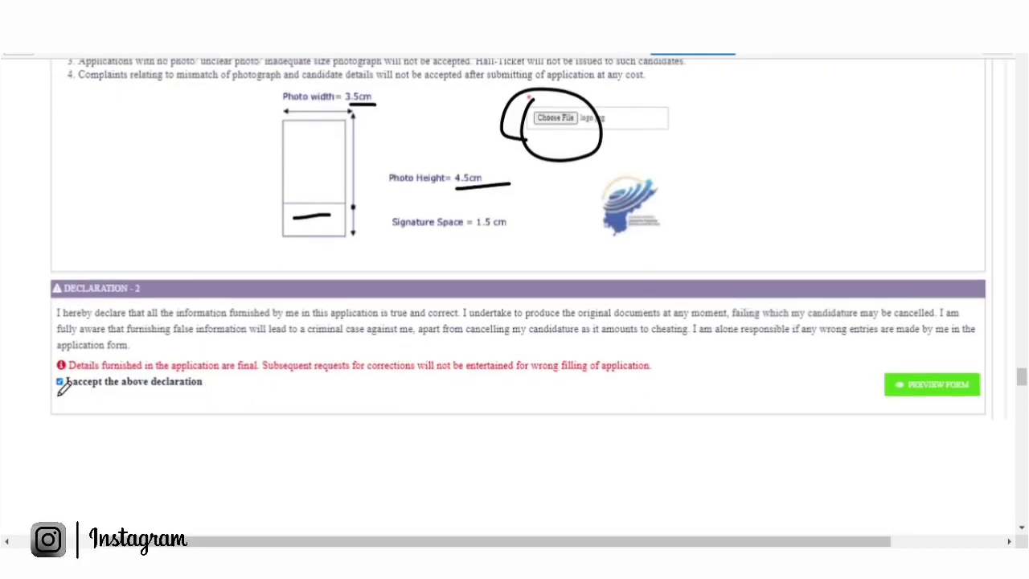
pyautogui.moveTo(53, 384); pyautogui.dragTo(98, 369)
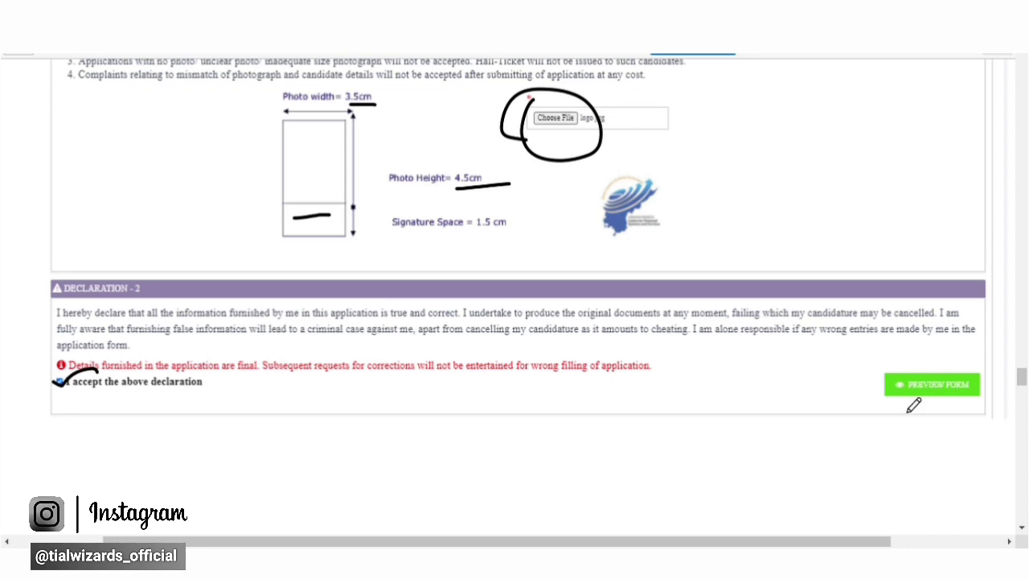
pyautogui.moveTo(907, 397); pyautogui.dragTo(980, 372)
# - Circle Edit Details on the manual's application preview and underline Submit Form in the enlarged Declaration image
pyautogui.scroll(-10, 584, 416)
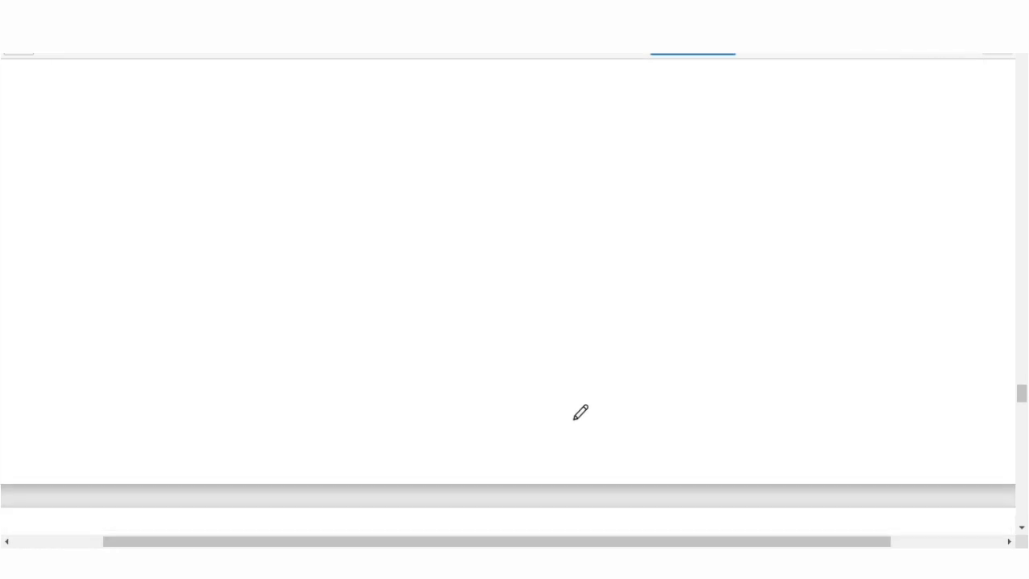
pyautogui.scroll(-3, 578, 410)
pyautogui.scroll(-3, 185, 278)
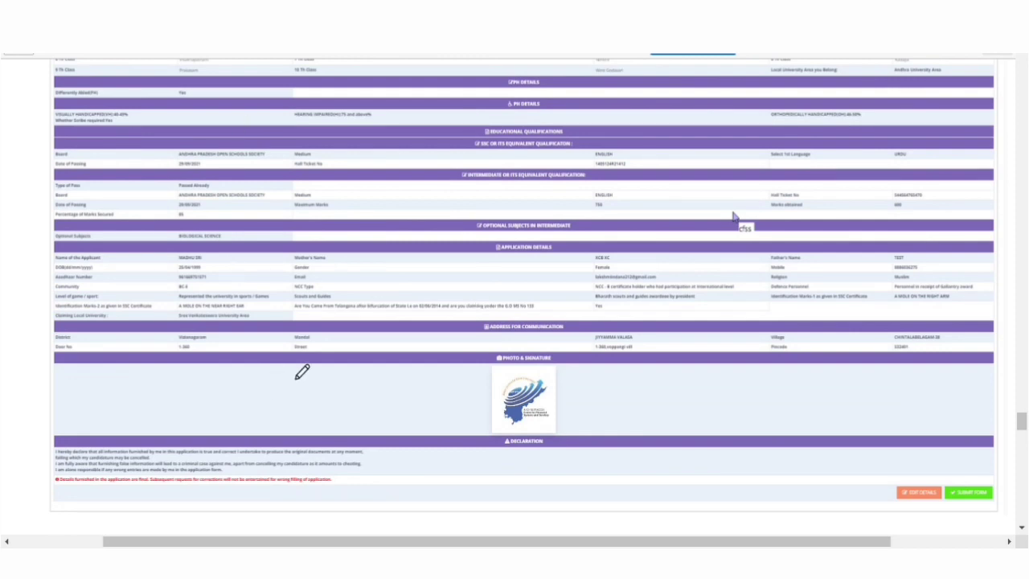
pyautogui.scroll(3, 301, 371)
pyautogui.scroll(-6, 156, 188)
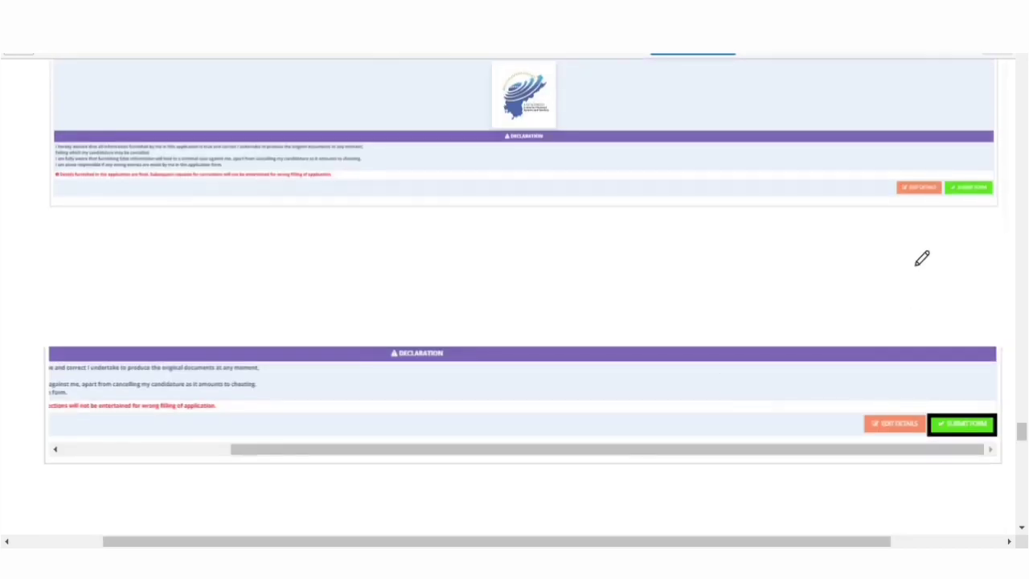
pyautogui.scroll(2, 916, 264)
pyautogui.moveTo(937, 325)
pyautogui.mouseDown()
pyautogui.moveTo(920, 326)
pyautogui.moveTo(911, 361)
pyautogui.moveTo(944, 347)
pyautogui.moveTo(939, 325)
pyautogui.mouseUp()
pyautogui.scroll(1, 326, 305)
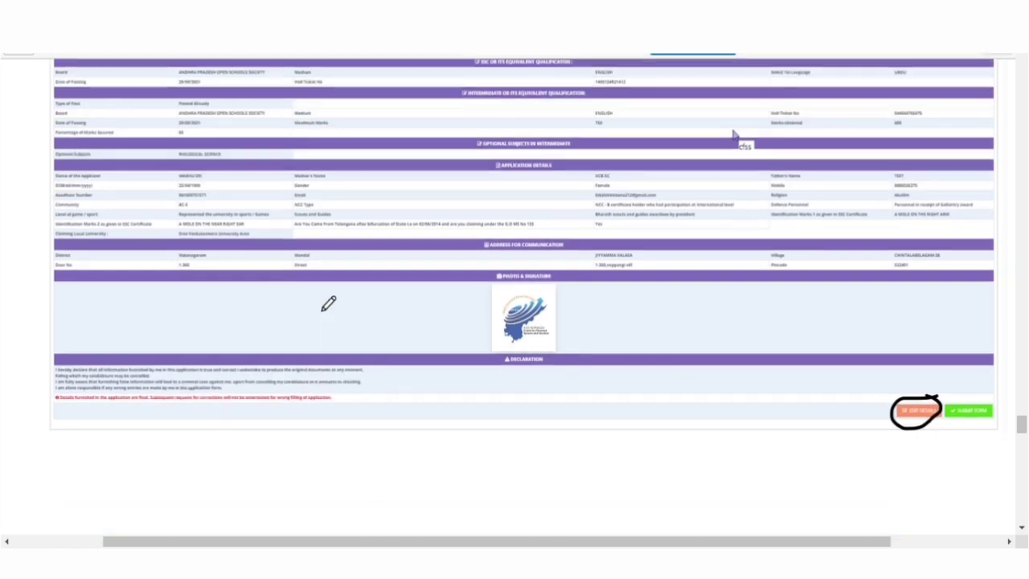
pyautogui.scroll(-6, 326, 305)
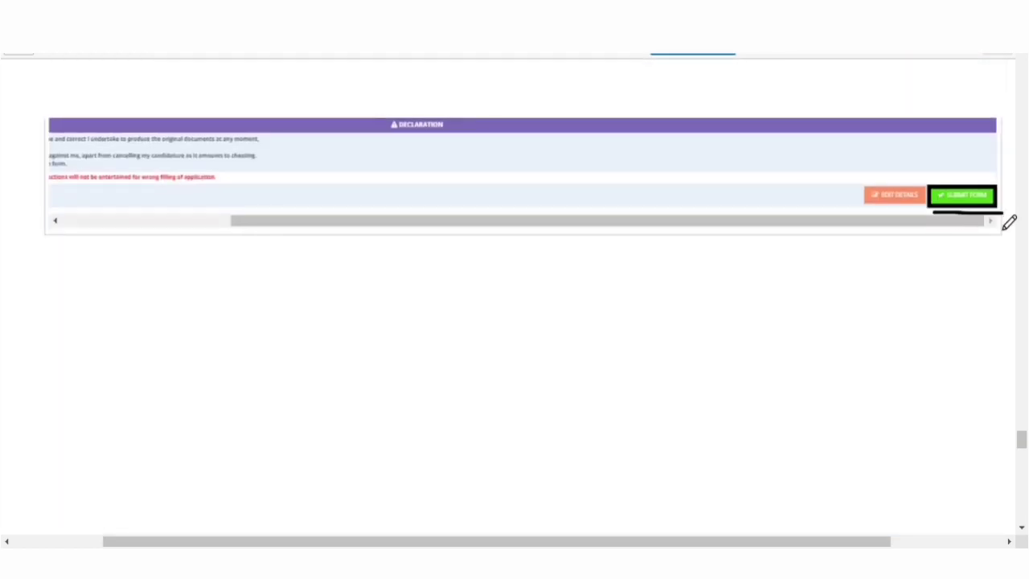
# - Circle the Print option on the submitted application shown in Step 11 of the manual
pyautogui.scroll(-5, 576, 337)
pyautogui.scroll(-6, 577, 337)
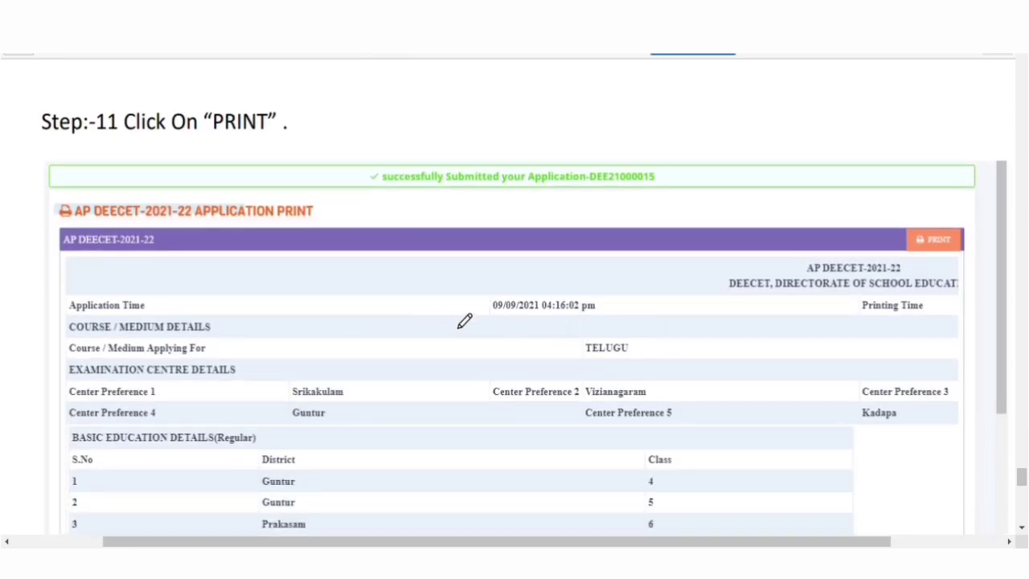
pyautogui.scroll(-2, 465, 321)
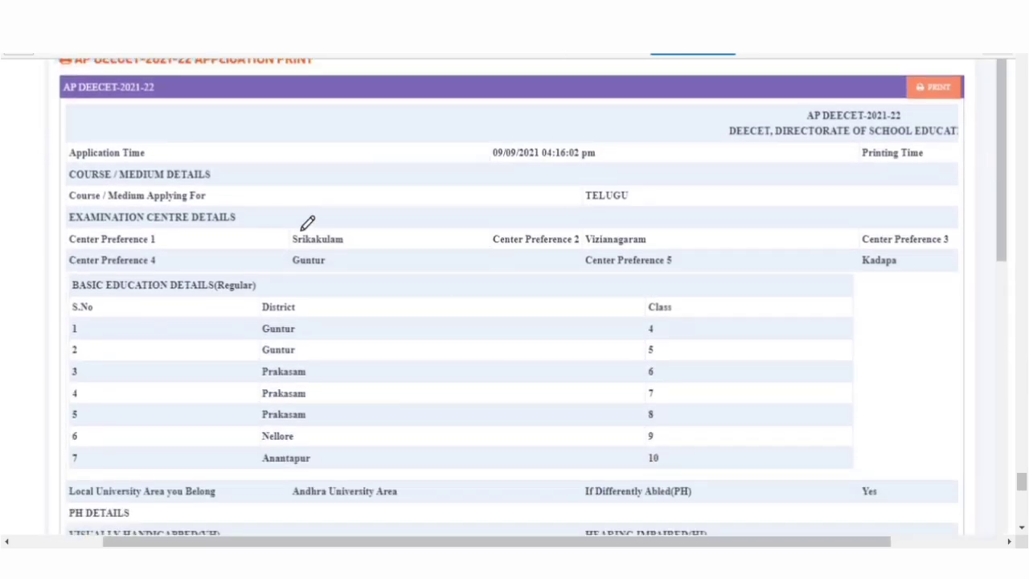
pyautogui.scroll(-8, 308, 222)
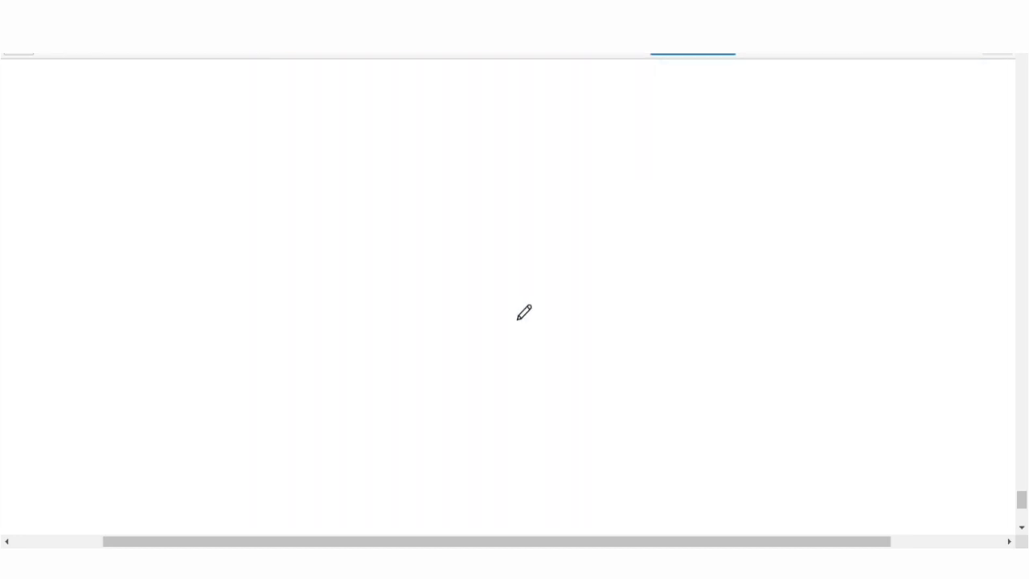
pyautogui.scroll(10, 524, 312)
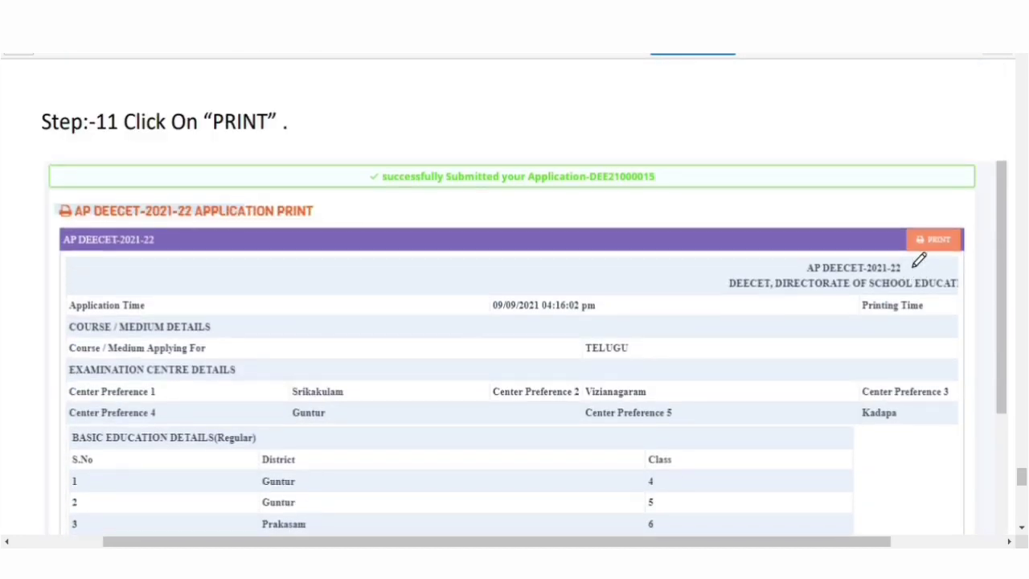
pyautogui.moveTo(913, 265)
pyautogui.mouseDown()
pyautogui.moveTo(967, 259)
pyautogui.moveTo(973, 241)
pyautogui.moveTo(916, 227)
pyautogui.moveTo(912, 273)
pyautogui.mouseUp()
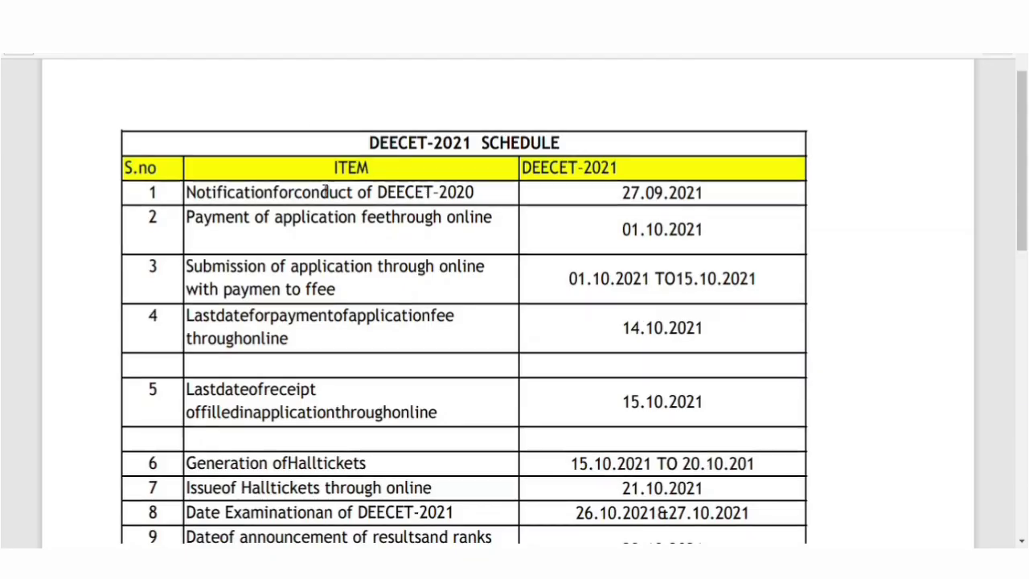
# - Highlight the notification date 27.09.2021 and the application fee payment date 01.10.2021 in the DEECET-2021 schedule
pyautogui.scroll(-1, 395, 159)
pyautogui.scroll(3, 396, 159)
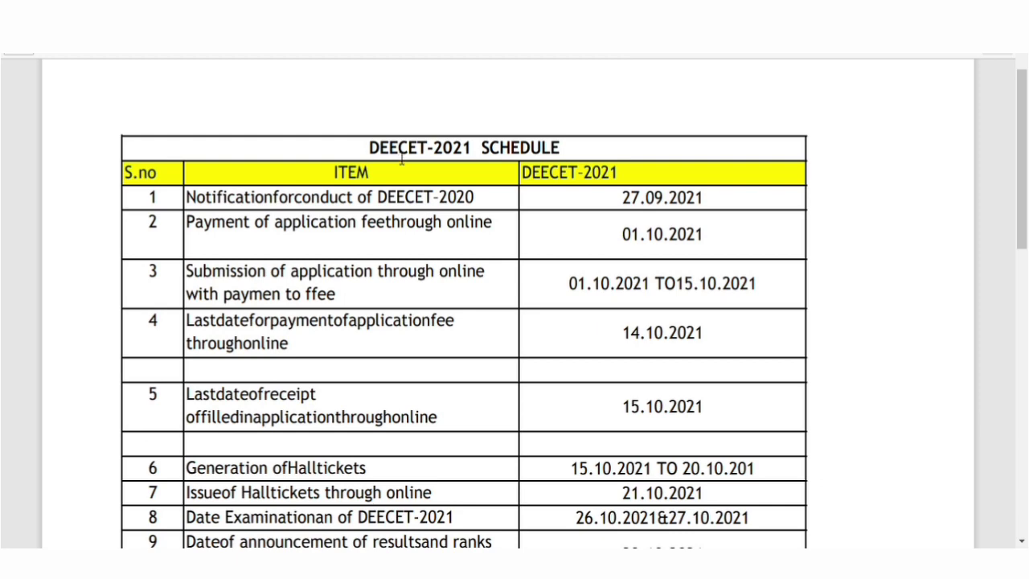
pyautogui.scroll(-1, 407, 162)
pyautogui.scroll(1, 461, 160)
pyautogui.moveTo(624, 200); pyautogui.dragTo(717, 201)
pyautogui.click(715, 203)
pyautogui.scroll(-1, 634, 213)
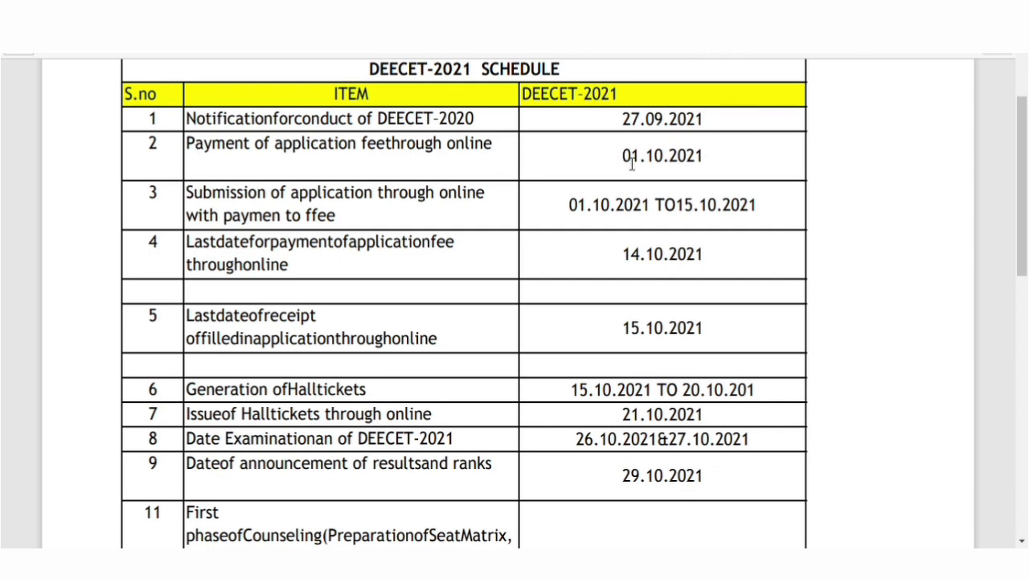
pyautogui.moveTo(631, 163); pyautogui.dragTo(726, 161)
pyautogui.click(724, 159)
# - Highlight the online submission period, the last fee payment date 14.10.2021 and the last receipt date 15.10.2021 in the schedule
pyautogui.moveTo(572, 207); pyautogui.dragTo(766, 210)
pyautogui.click(719, 215)
pyautogui.moveTo(623, 267); pyautogui.dragTo(696, 266)
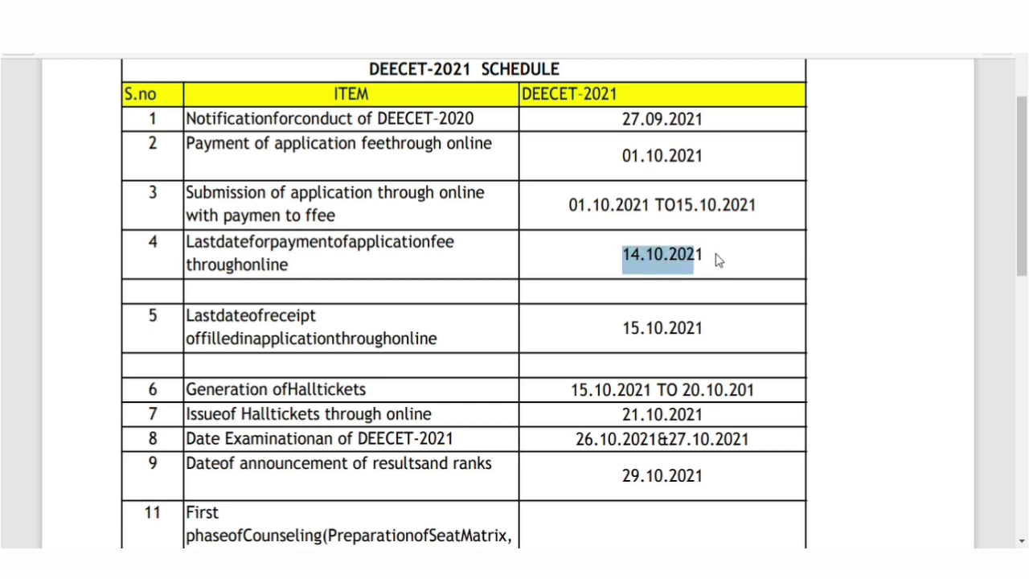
pyautogui.click(718, 261)
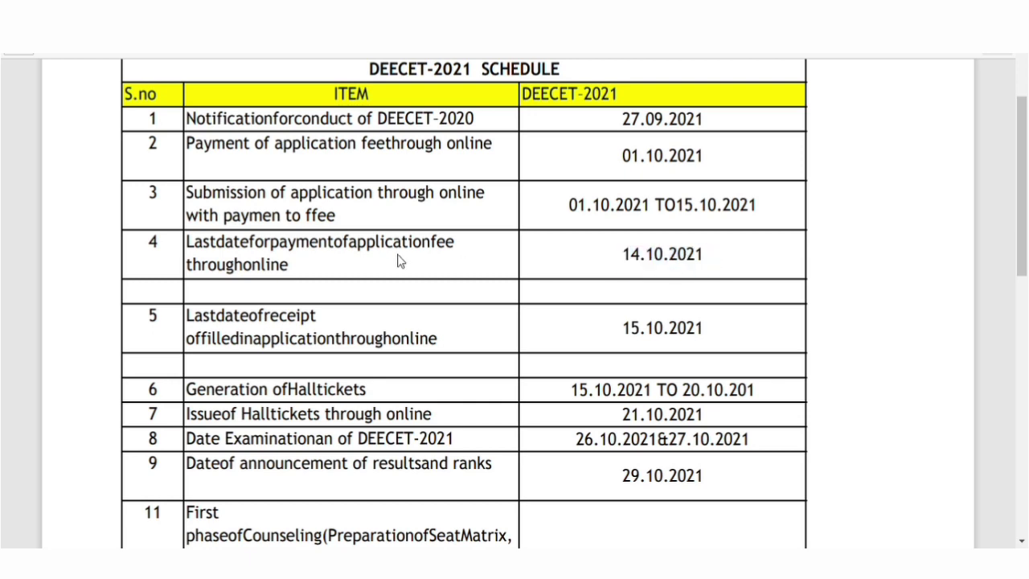
pyautogui.doubleClick(651, 261)
pyautogui.click(716, 256)
pyautogui.scroll(-2, 638, 258)
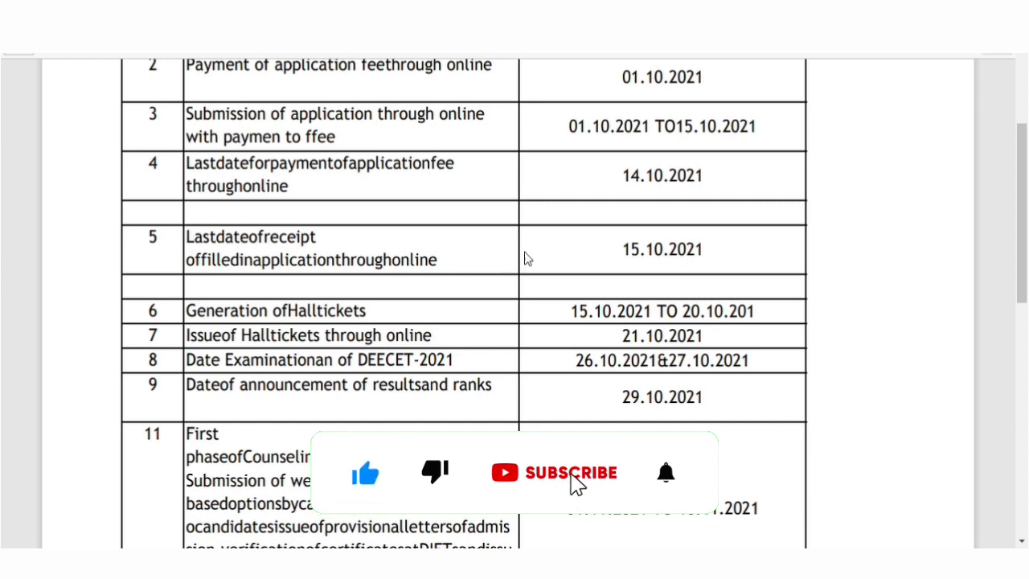
pyautogui.moveTo(620, 250); pyautogui.dragTo(698, 254)
pyautogui.click(571, 260)
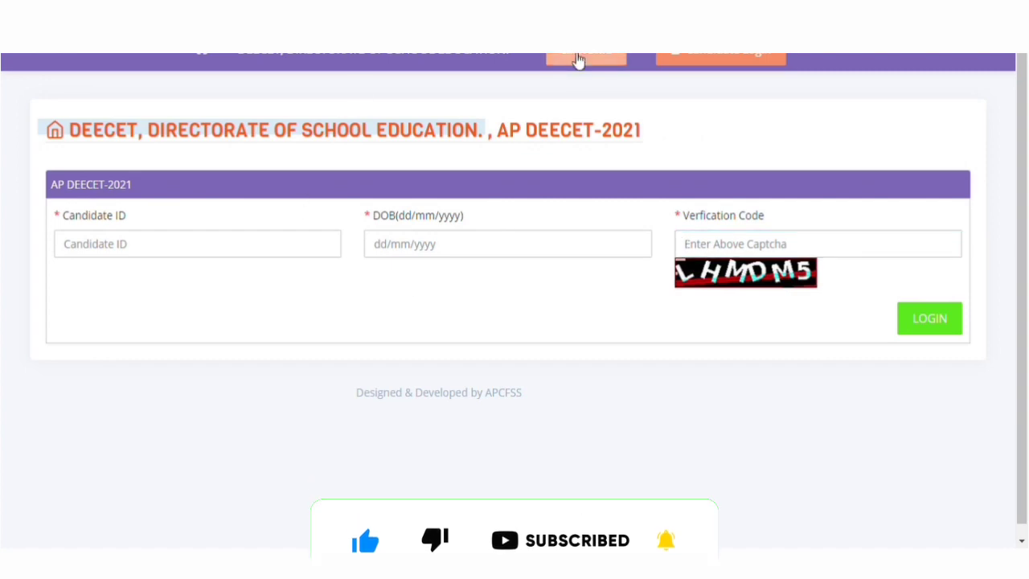
# - Return to the AP DEECET-2021 home page and open the Notification document
pyautogui.click(575, 58)
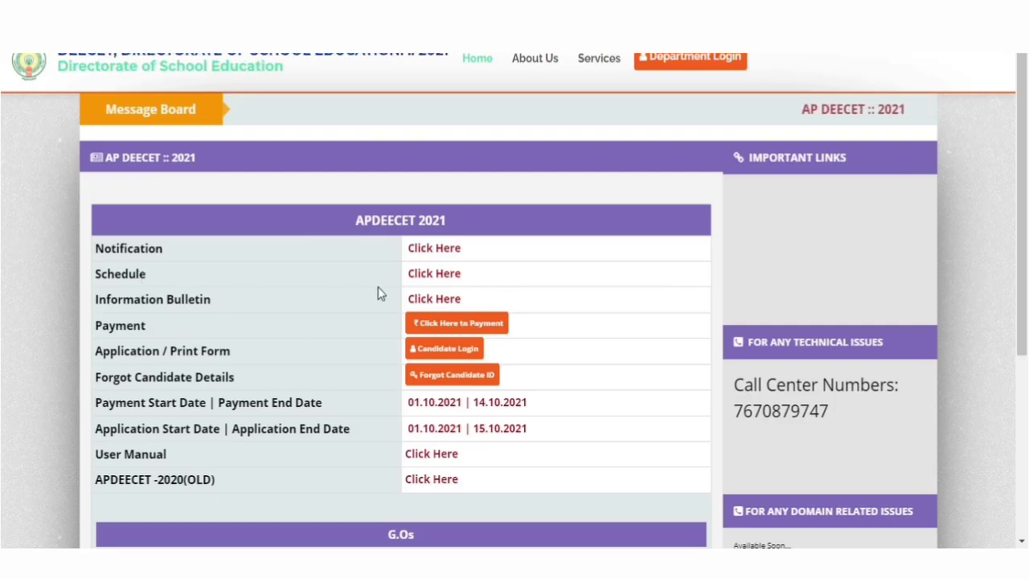
pyautogui.scroll(-1, 183, 287)
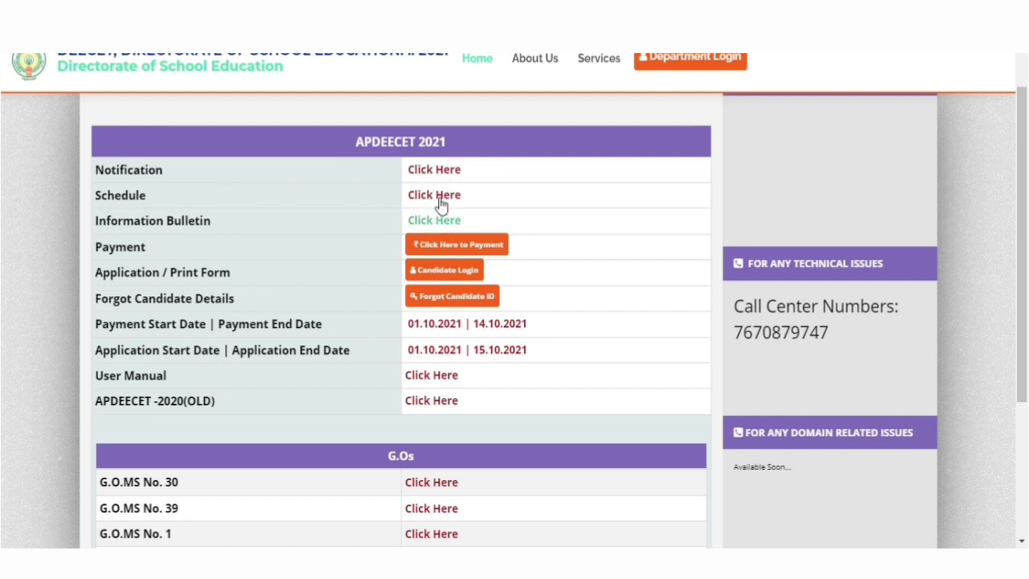
pyautogui.click(437, 171)
# - Find section 11, Tentative Schedule - DEECET-2021, in the notification and highlight its heading
pyautogui.scroll(-20, 432, 203)
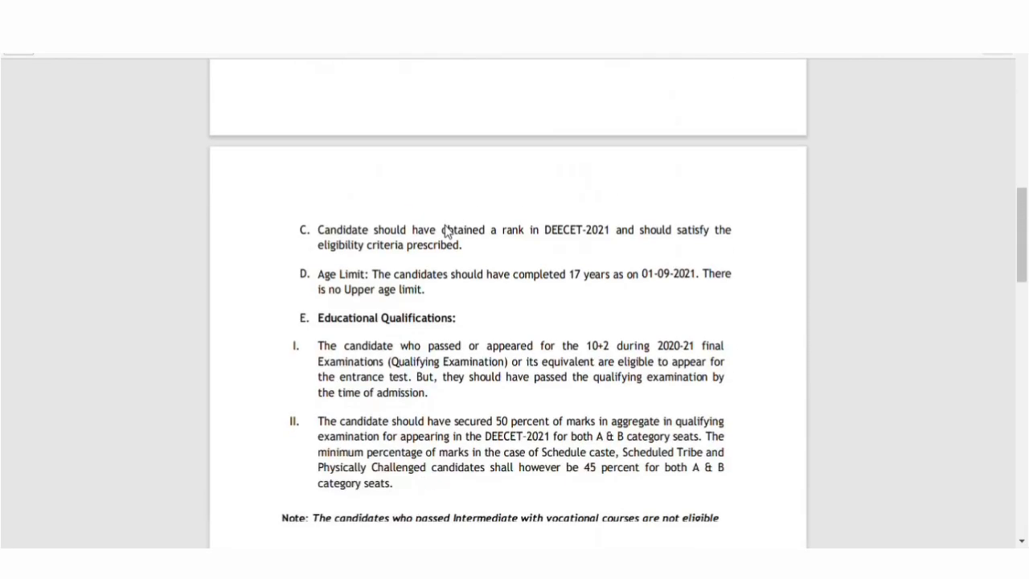
pyautogui.scroll(3, 475, 241)
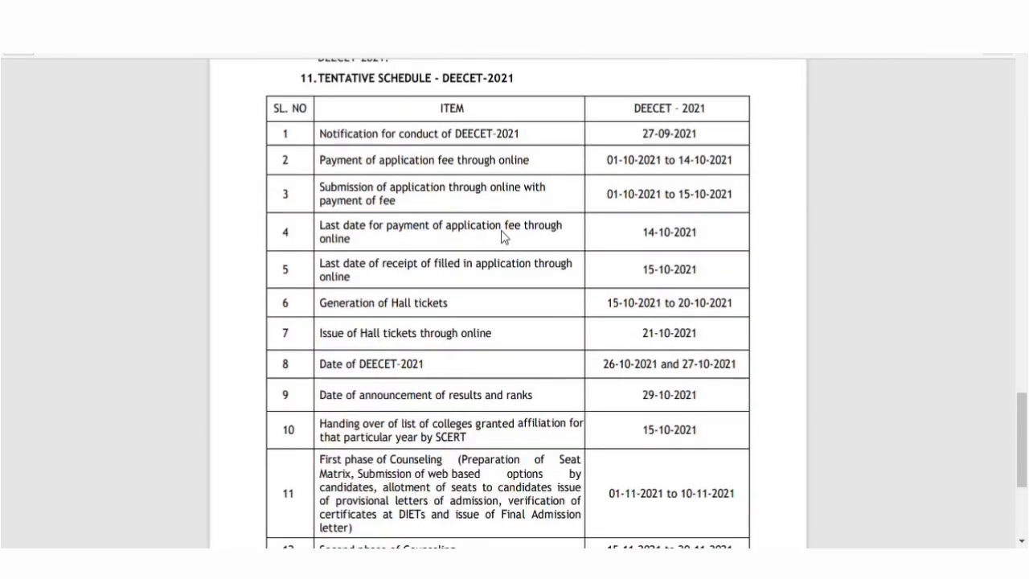
pyautogui.scroll(-1, 501, 236)
pyautogui.scroll(2, 503, 236)
pyautogui.scroll(1, 582, 176)
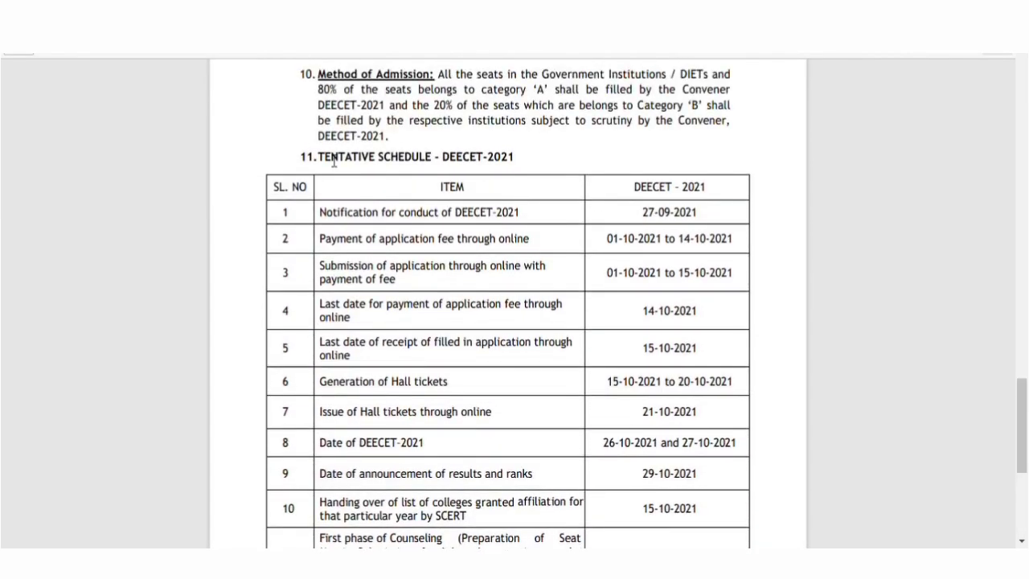
pyautogui.moveTo(326, 163); pyautogui.dragTo(528, 160)
pyautogui.click(531, 161)
# - Examine the tentative schedule's dates for hall tickets, the exam, results, counseling phases and first instruction day, including the note below the table
pyautogui.scroll(-3, 434, 190)
pyautogui.scroll(-2, 609, 191)
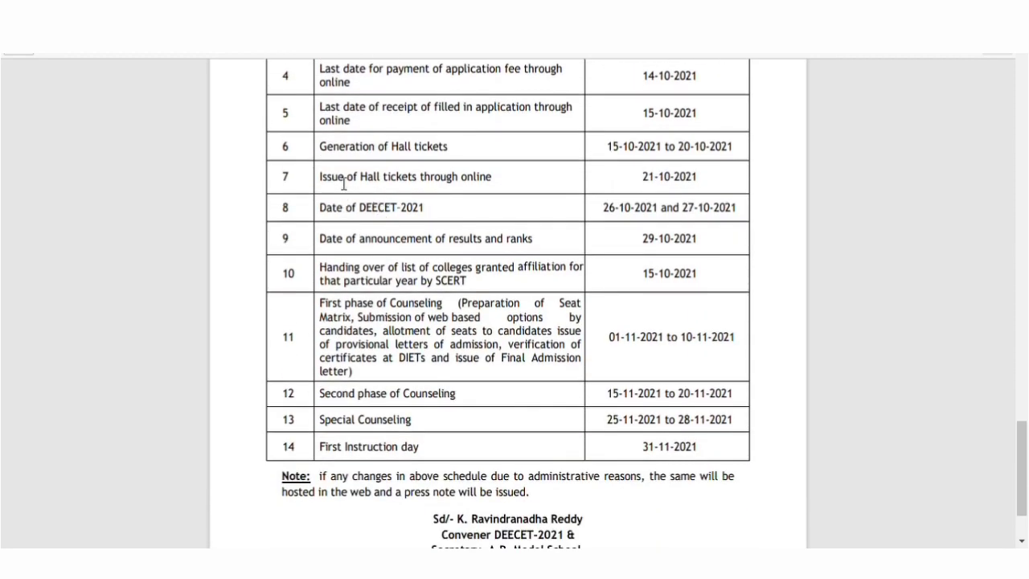
pyautogui.scroll(2, 377, 211)
pyautogui.scroll(-4, 657, 252)
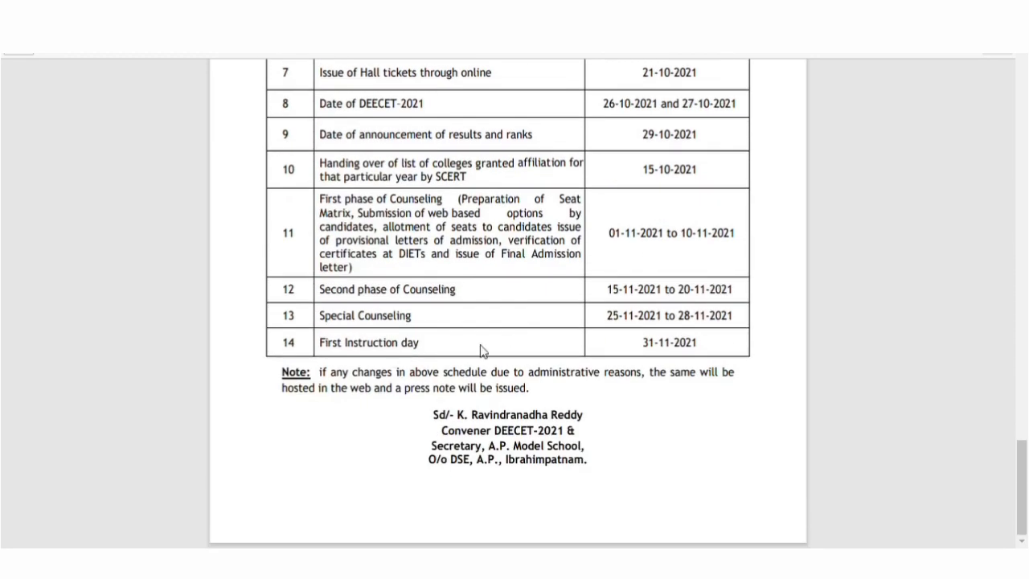
pyautogui.scroll(2, 475, 338)
pyautogui.scroll(2, 570, 293)
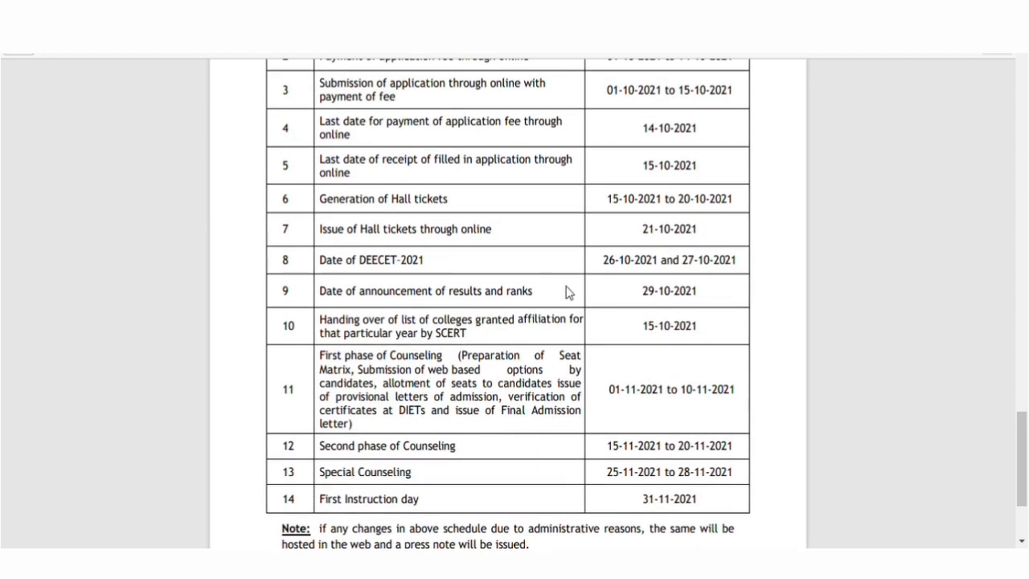